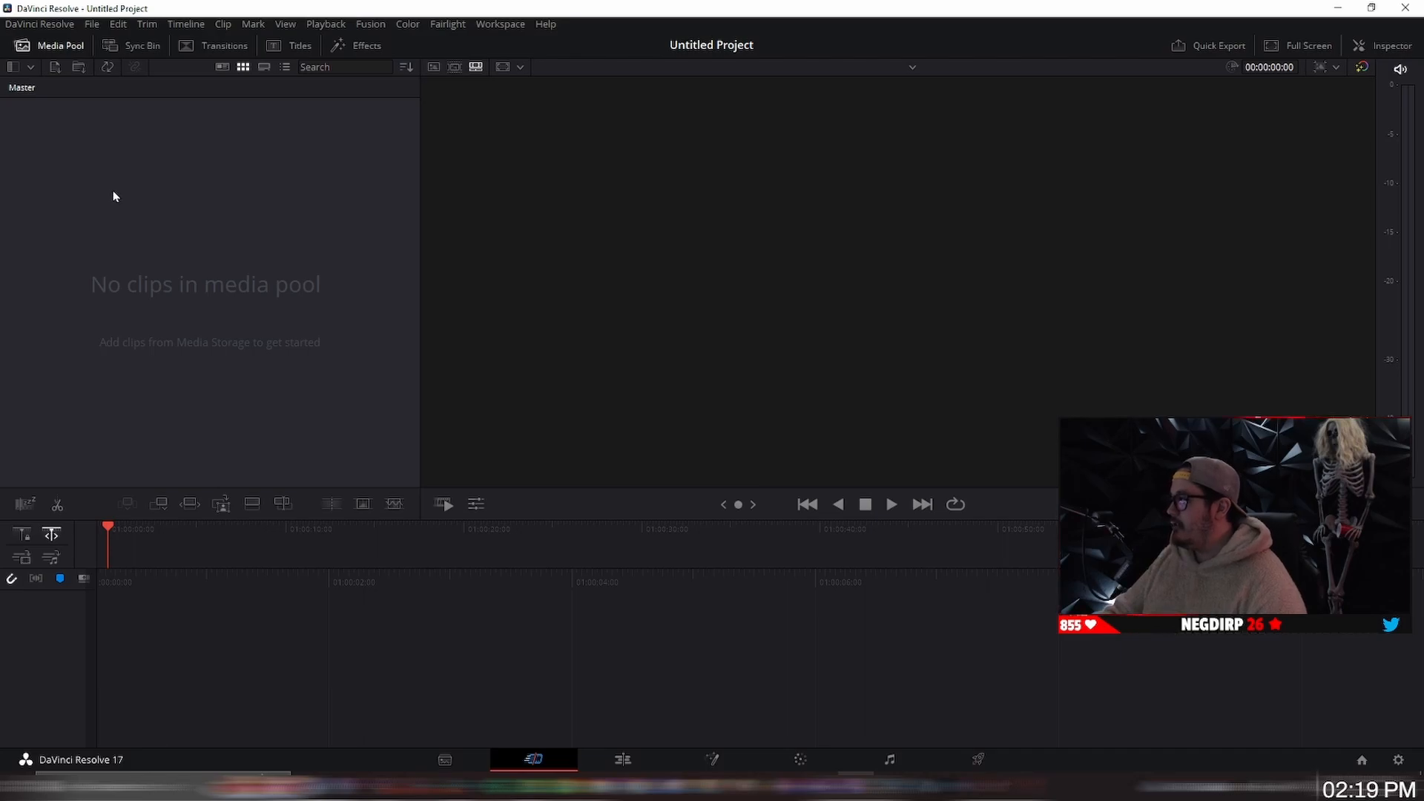
# Set the project's timeline resolution to a custom 1080 x 1920 in the project settings and save them.
pyautogui.click(92, 26)
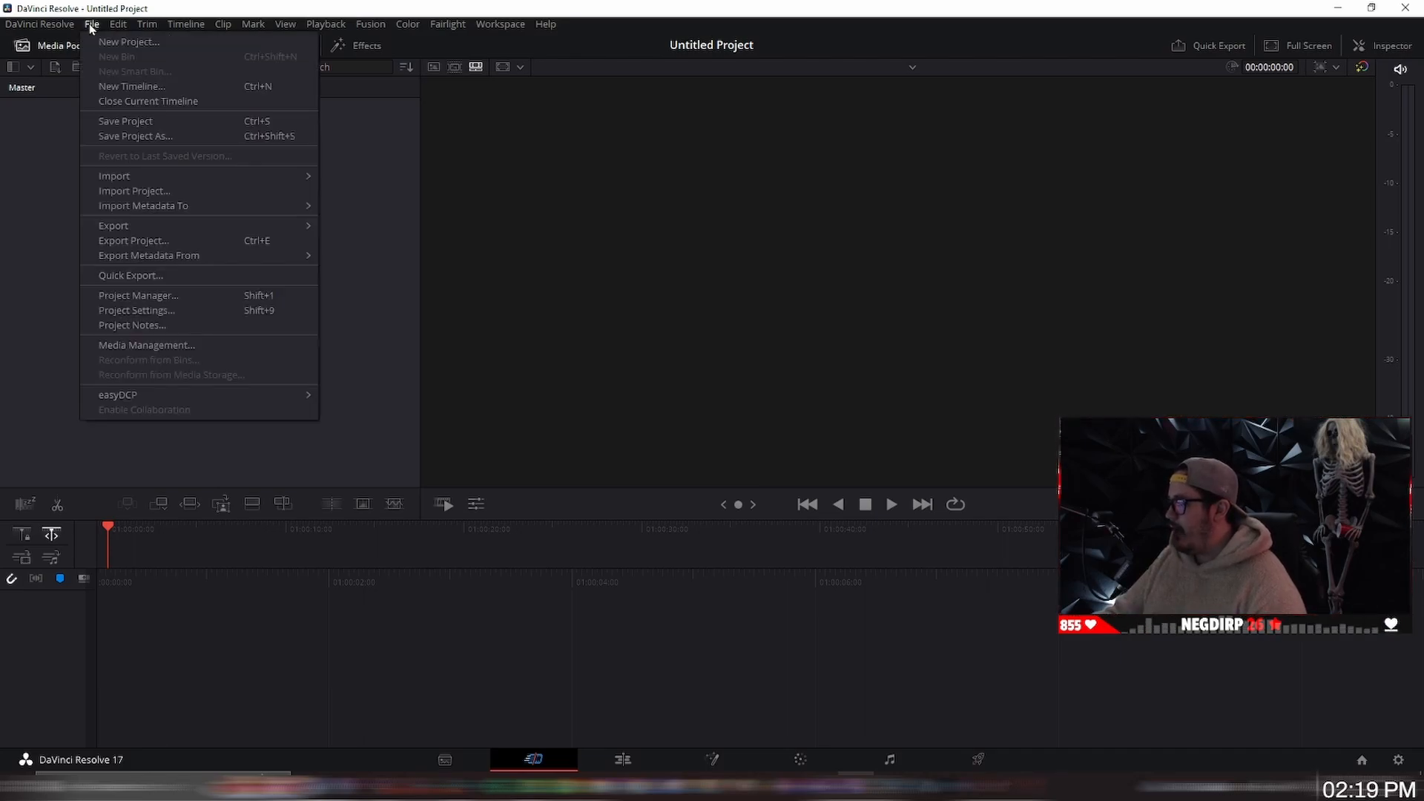
pyautogui.click(150, 312)
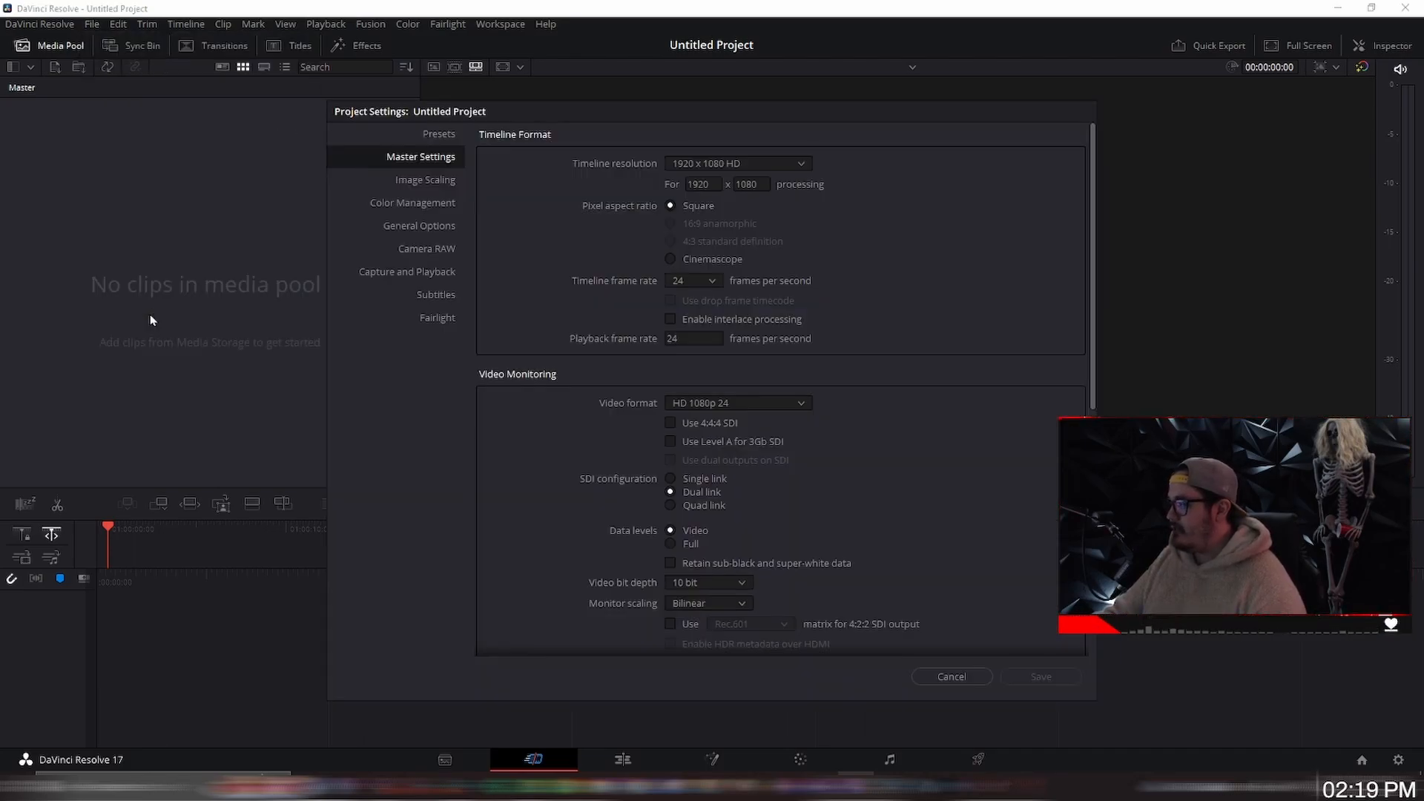
pyautogui.click(713, 184)
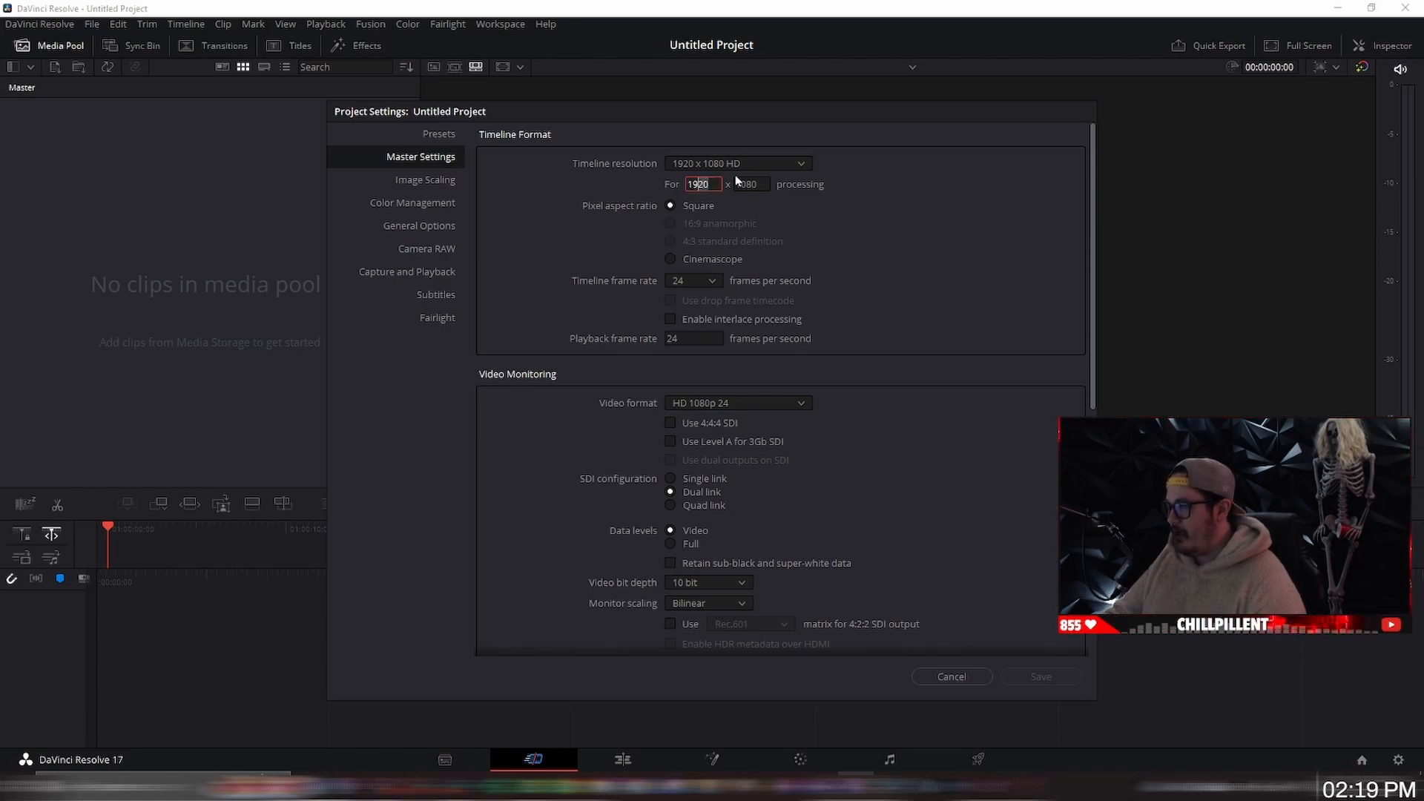
pyautogui.moveTo(714, 186); pyautogui.dragTo(630, 190)
pyautogui.write('1080')
pyautogui.press('Tab')
pyautogui.write('1920')
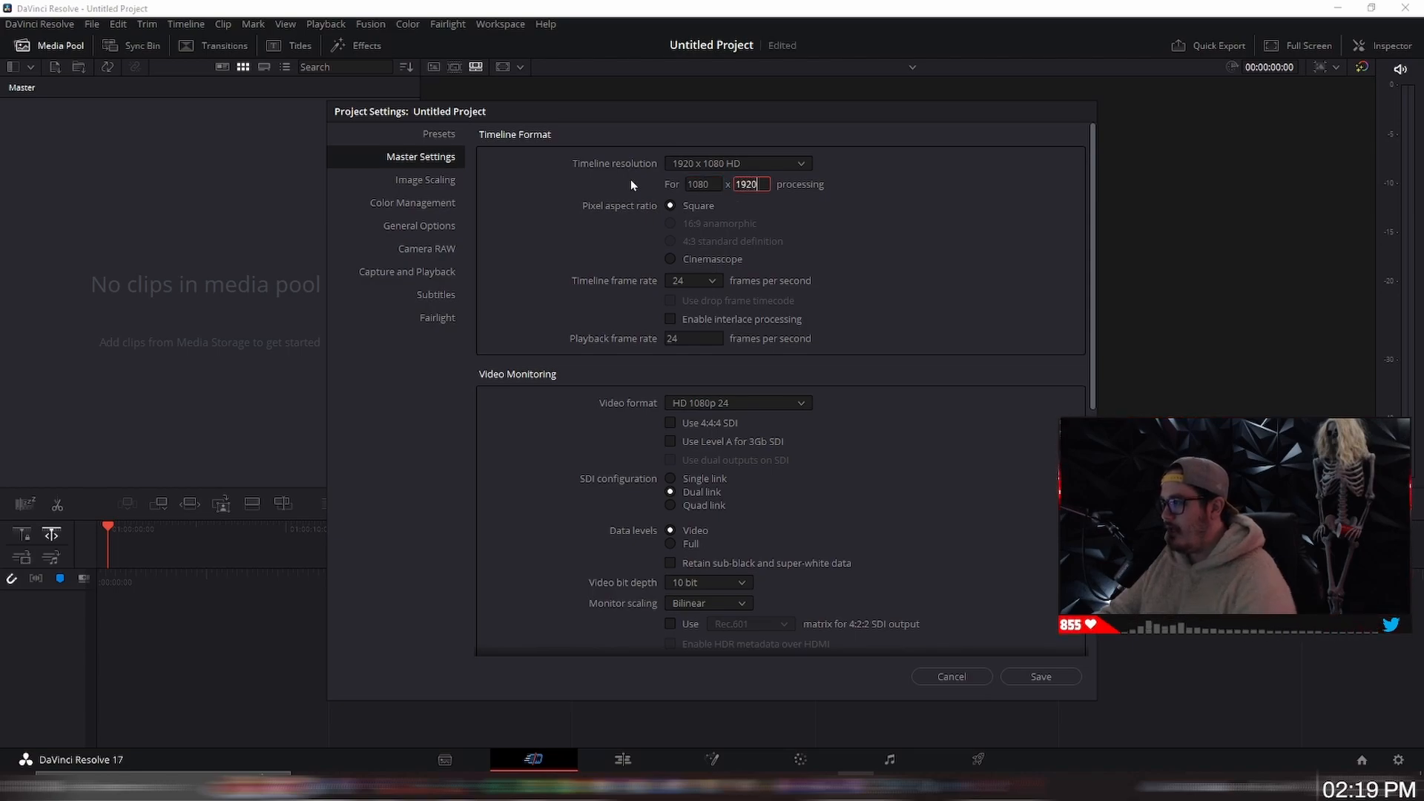
pyautogui.click(1040, 676)
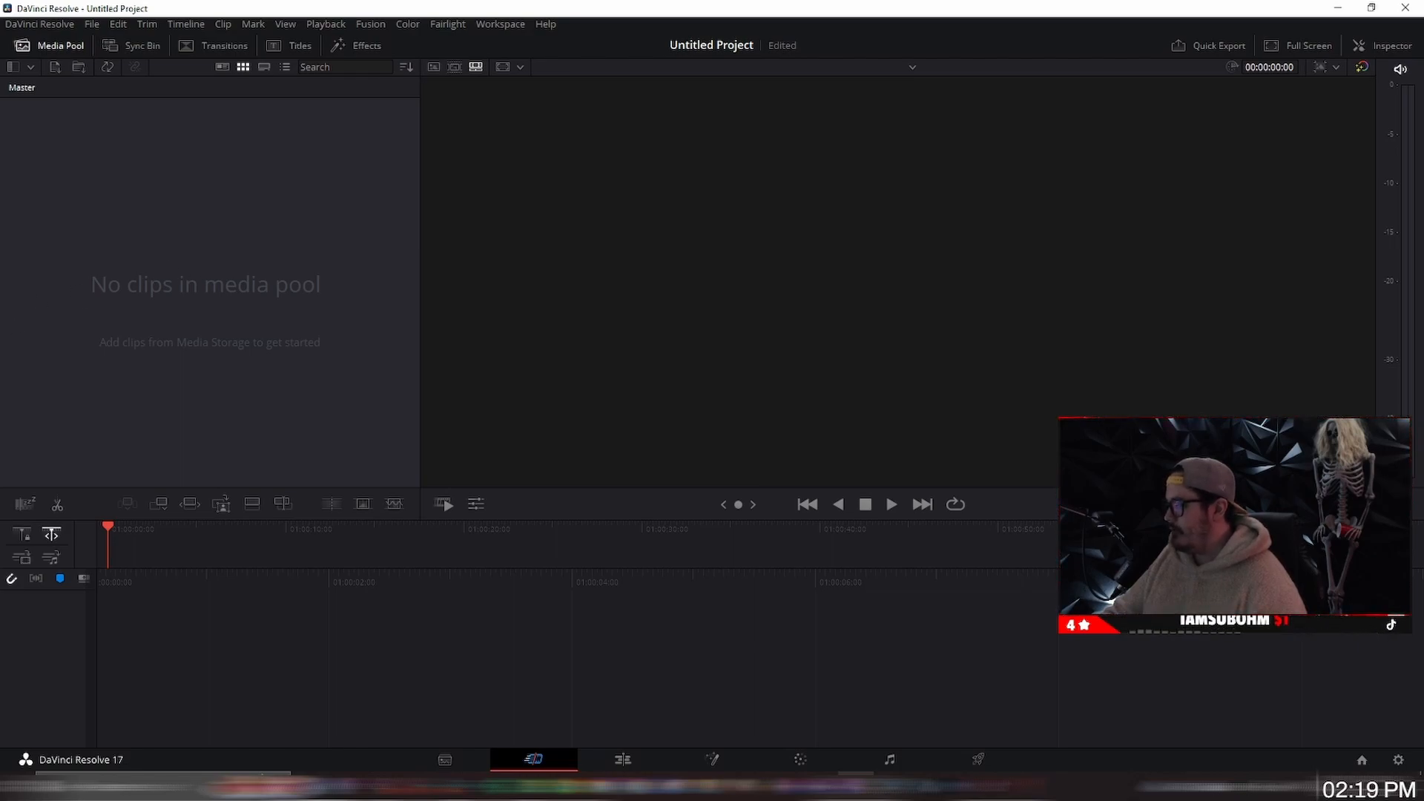
# Import epic play.mp4 into the media pool, changing the project frame rate to match, and place the clip on a new timeline.
pyautogui.moveTo(404, 285); pyautogui.dragTo(232, 250)
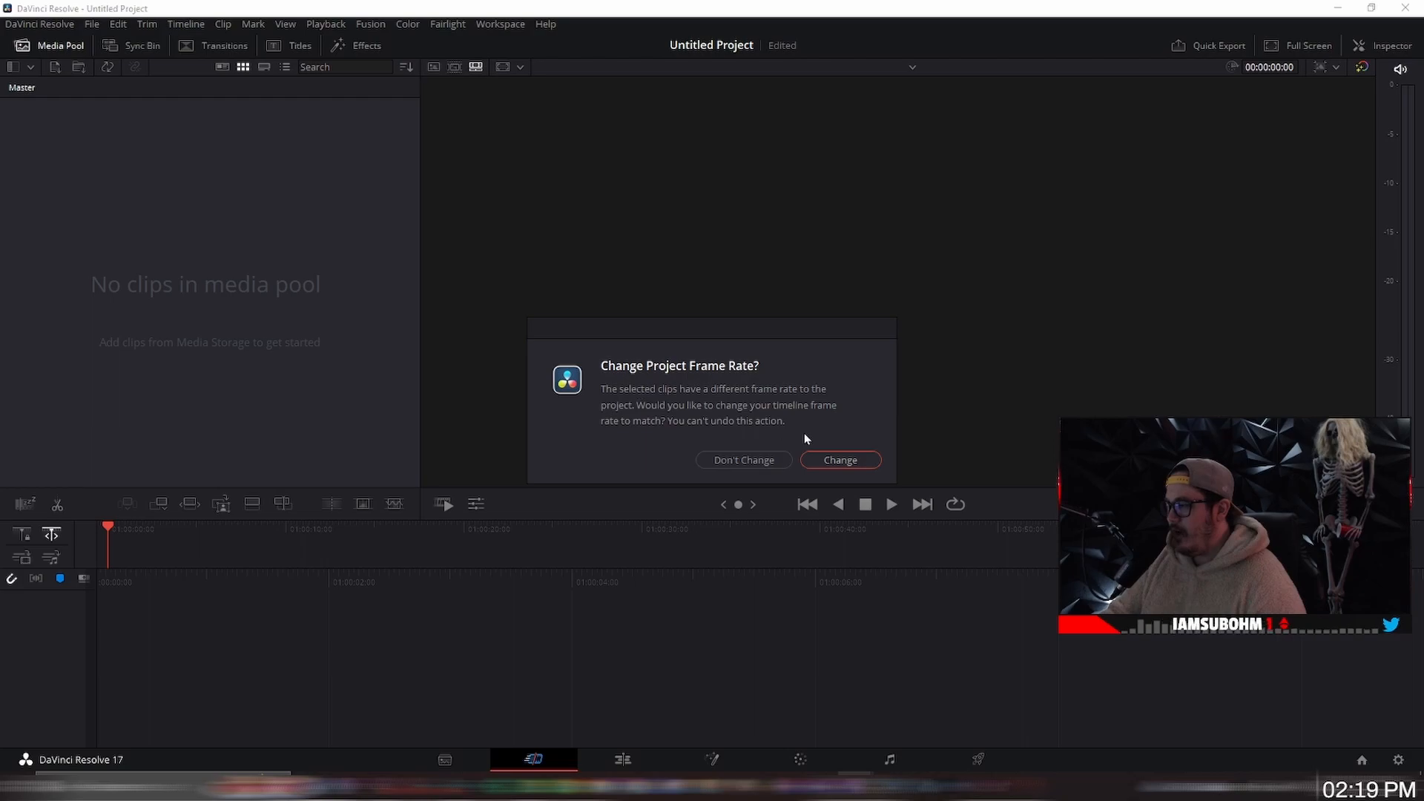
pyautogui.click(821, 461)
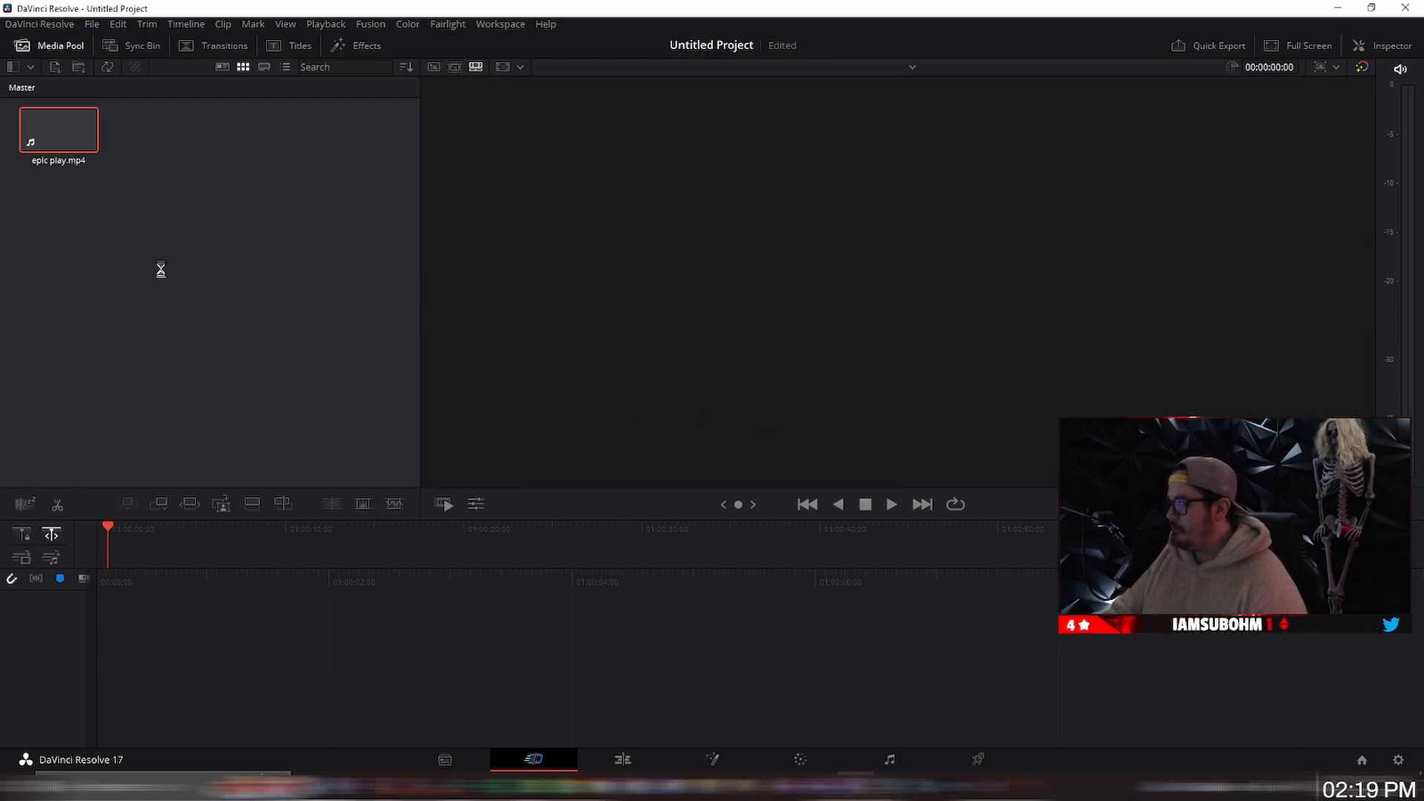
pyautogui.moveTo(59, 130); pyautogui.dragTo(327, 680)
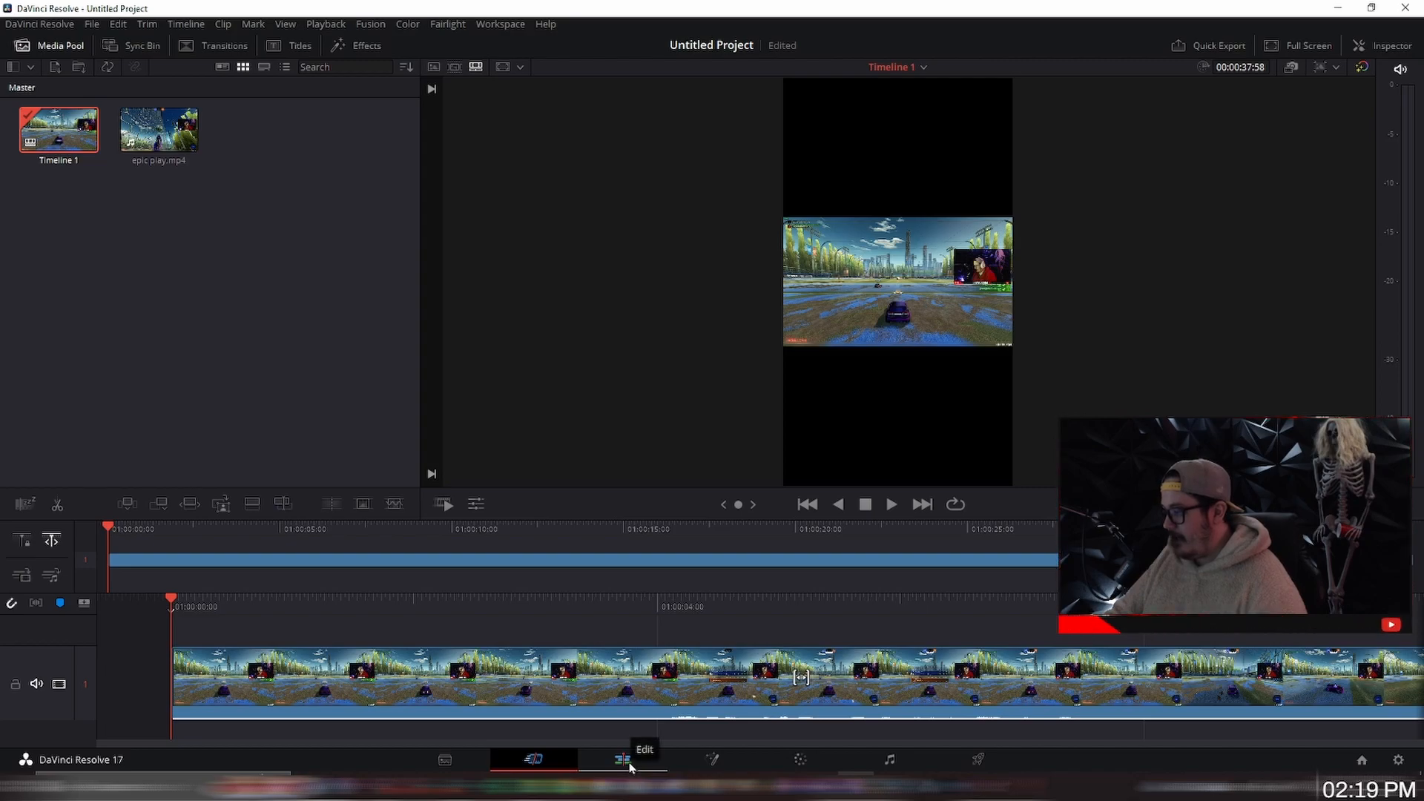
# On the Edit page, split the clip's video and audio at 01:00:17:08 and delete the part before the cut.
pyautogui.click(629, 765)
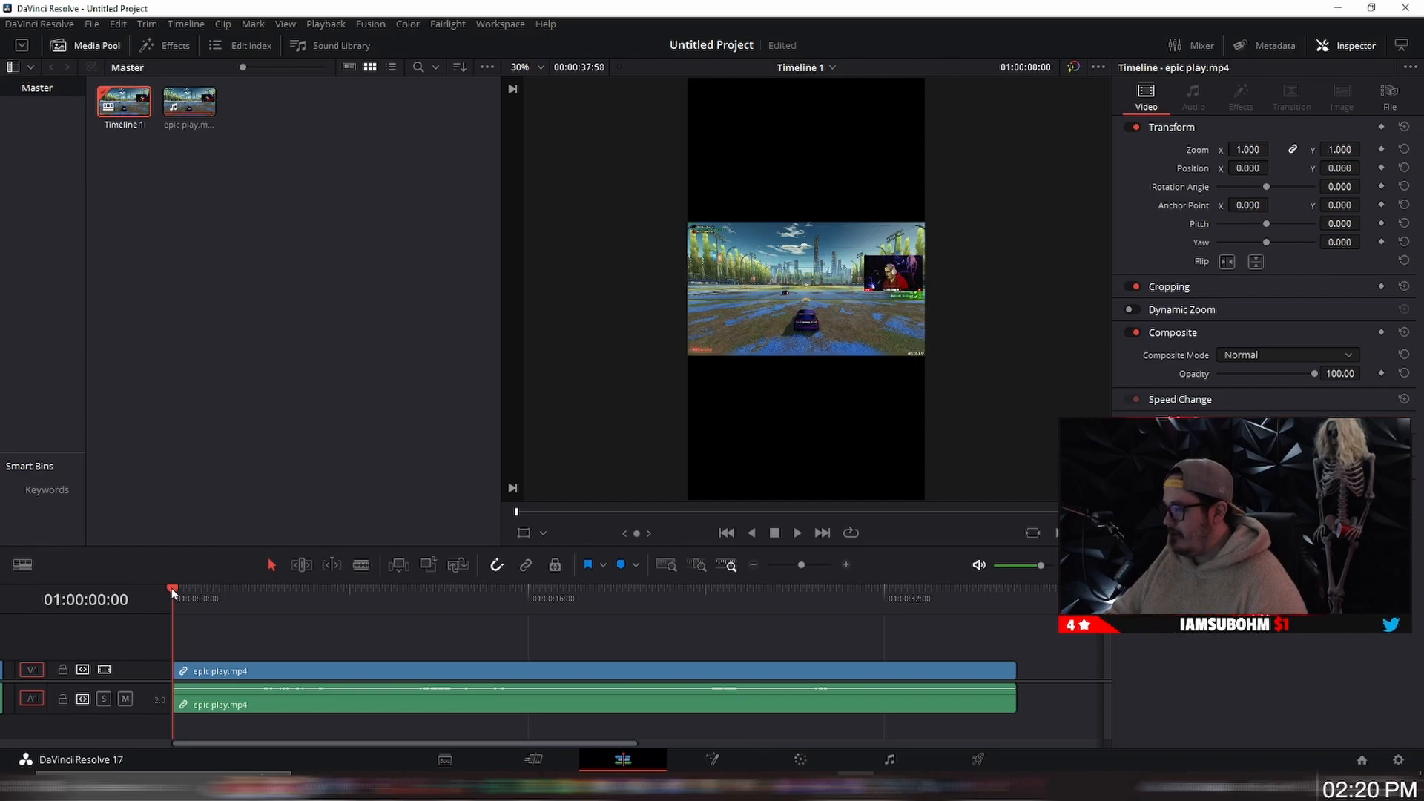
pyautogui.moveTo(185, 598); pyautogui.dragTo(556, 621)
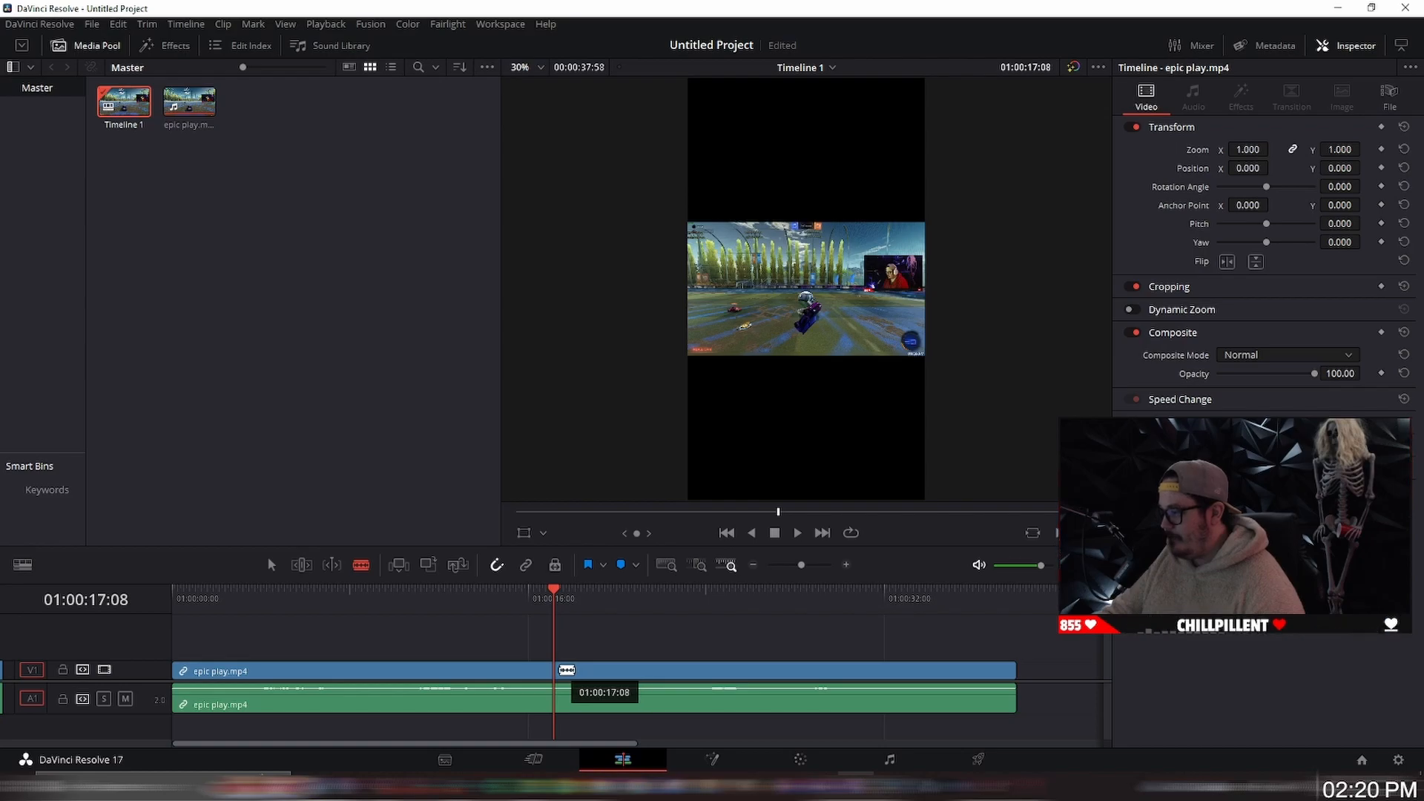
pyautogui.click(566, 670)
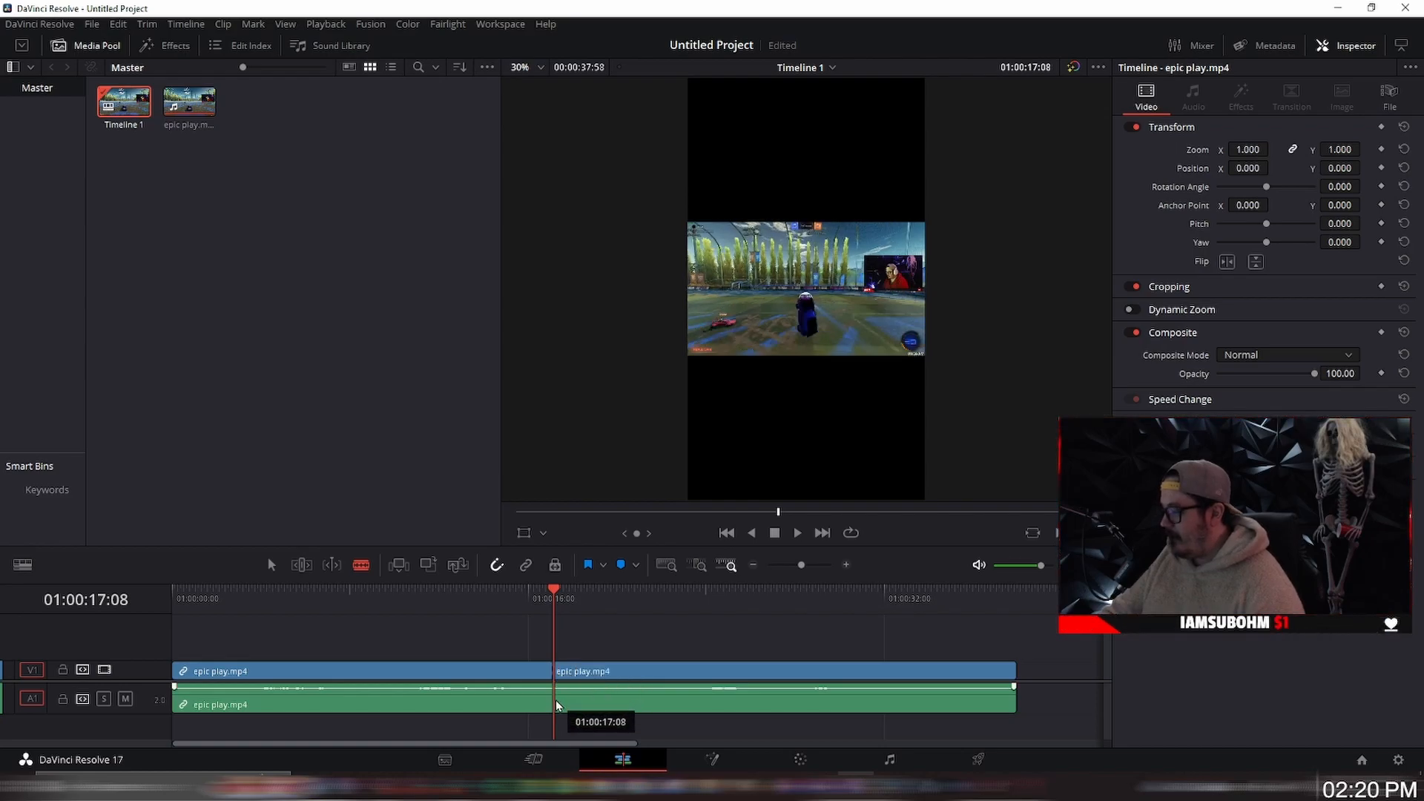
pyautogui.click(557, 705)
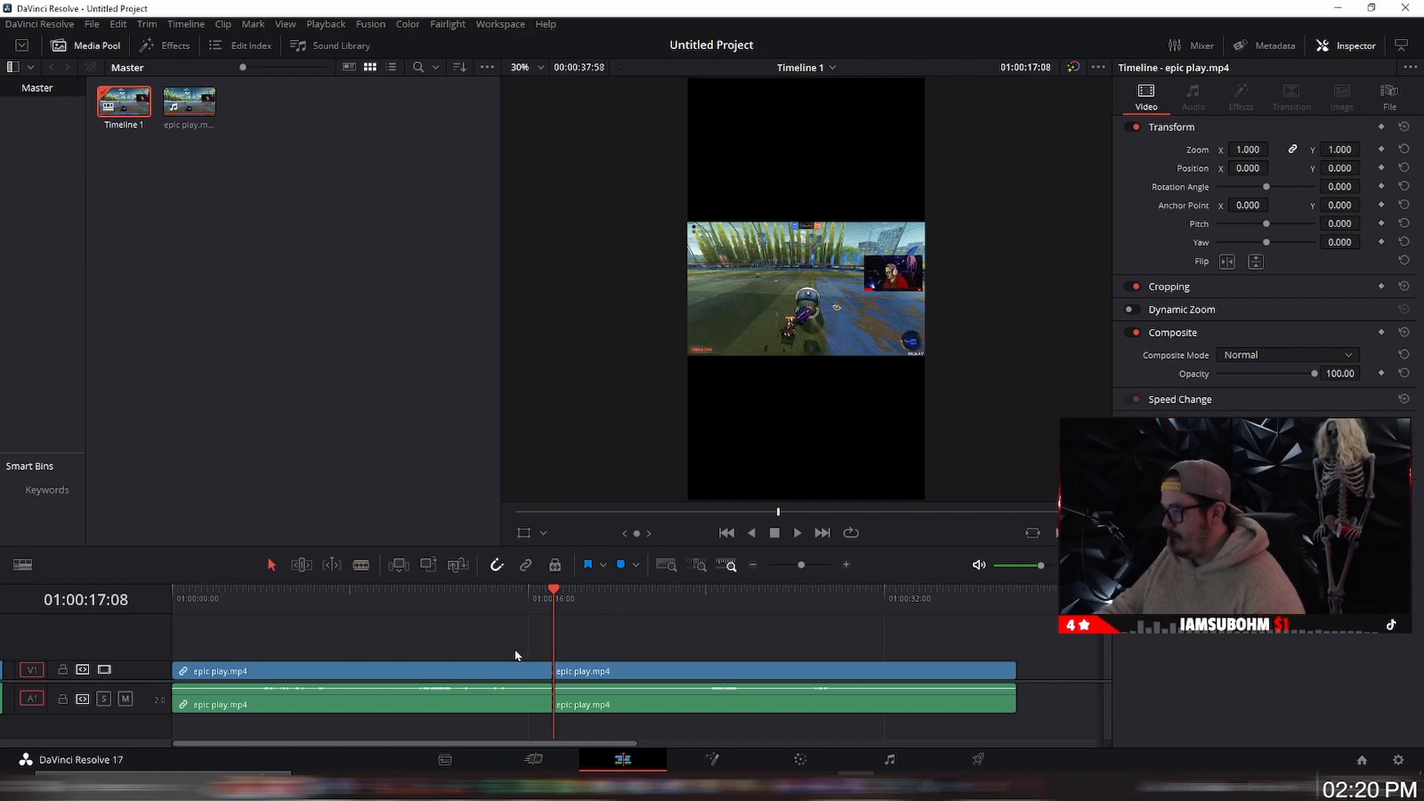
pyautogui.moveTo(481, 635); pyautogui.dragTo(356, 726)
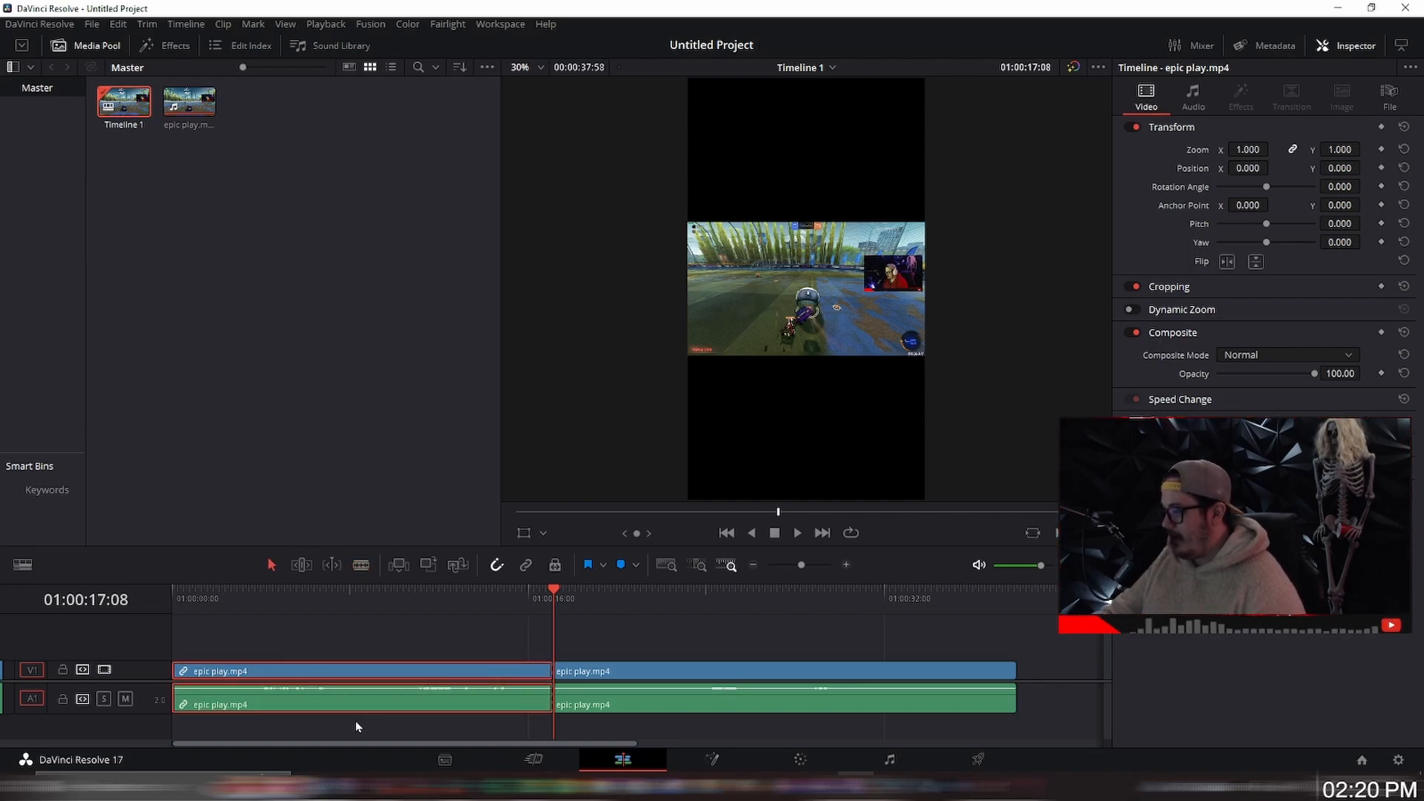
pyautogui.press('Delete')
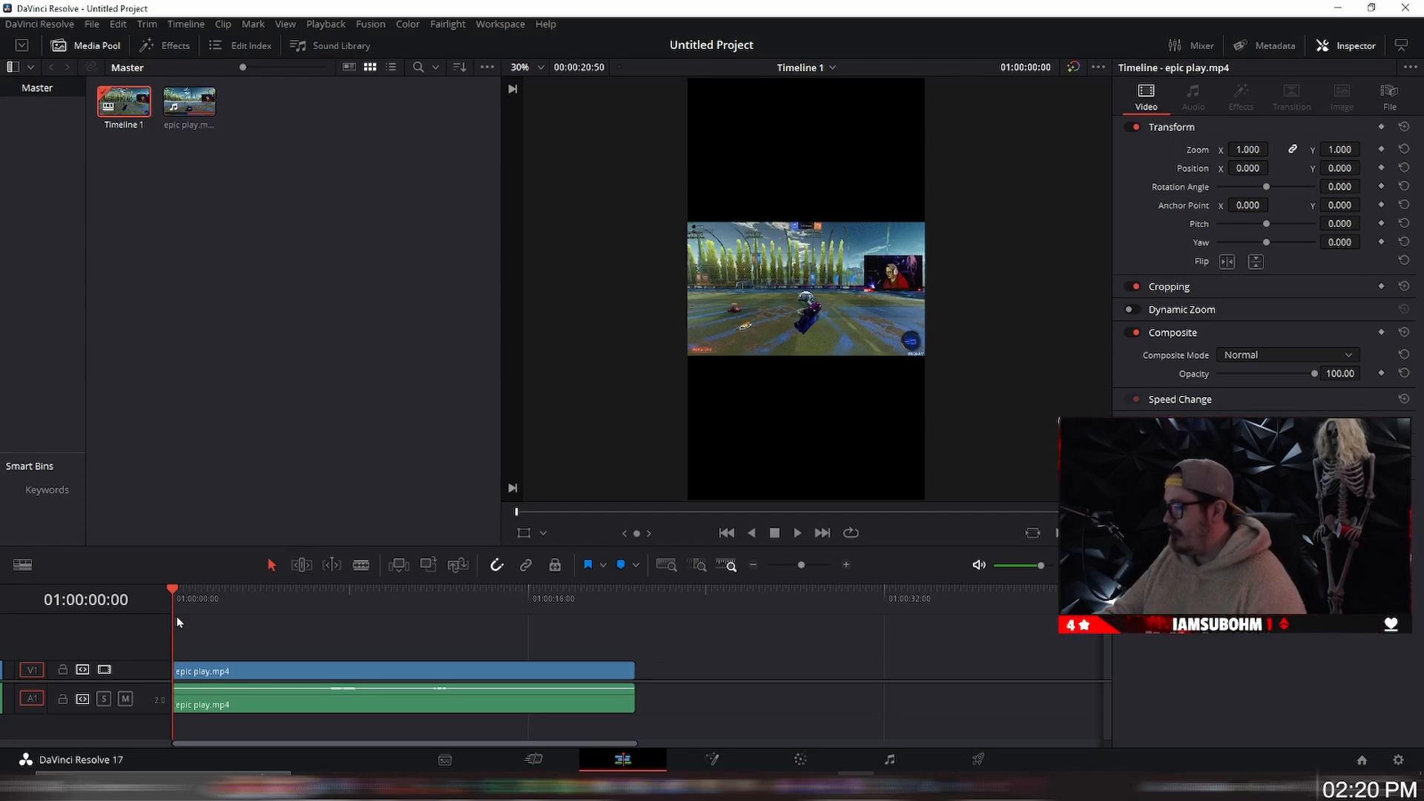
# Split the video and audio at 01:00:08:38 and delete everything after the cut.
pyautogui.moveTo(182, 597); pyautogui.dragTo(365, 605)
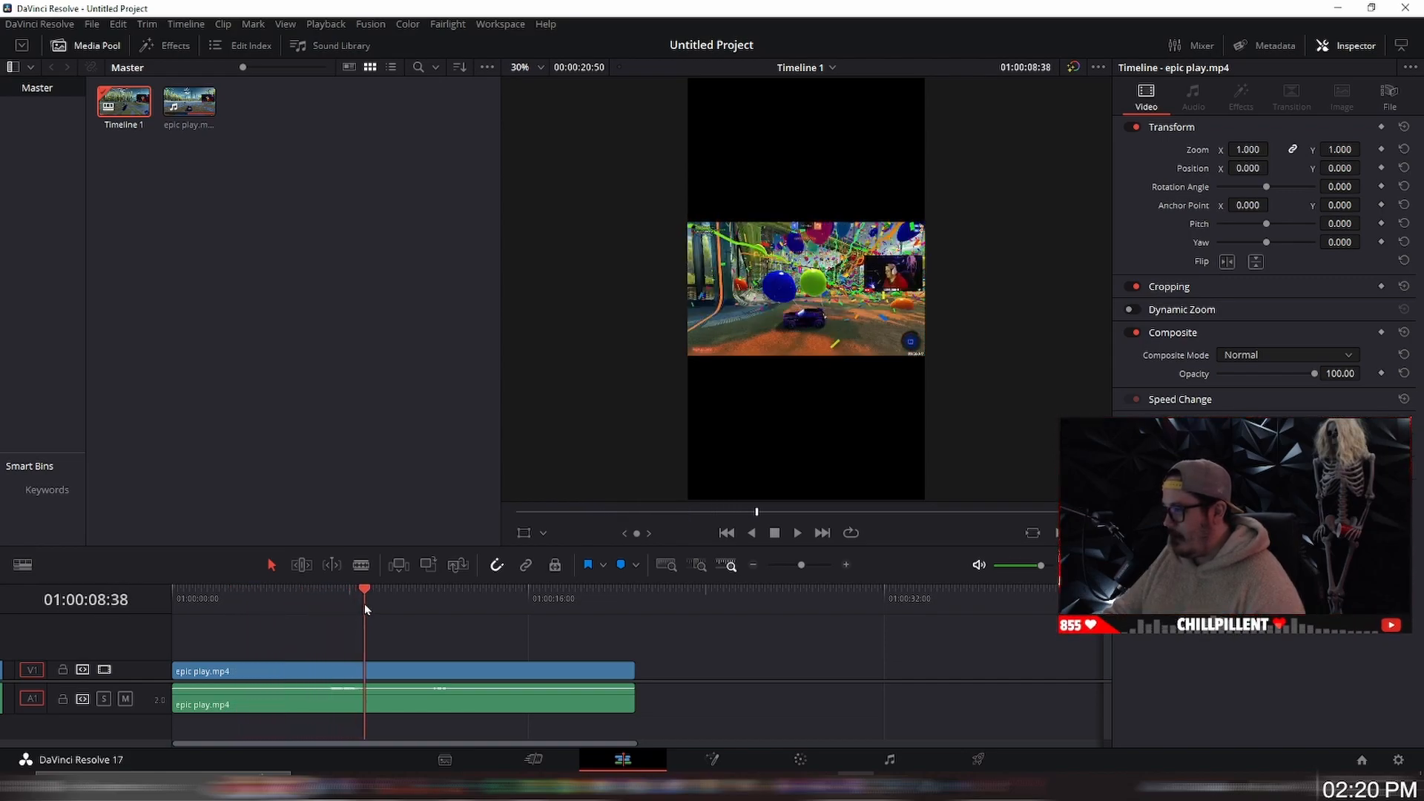
pyautogui.press('b')
pyautogui.click(365, 673)
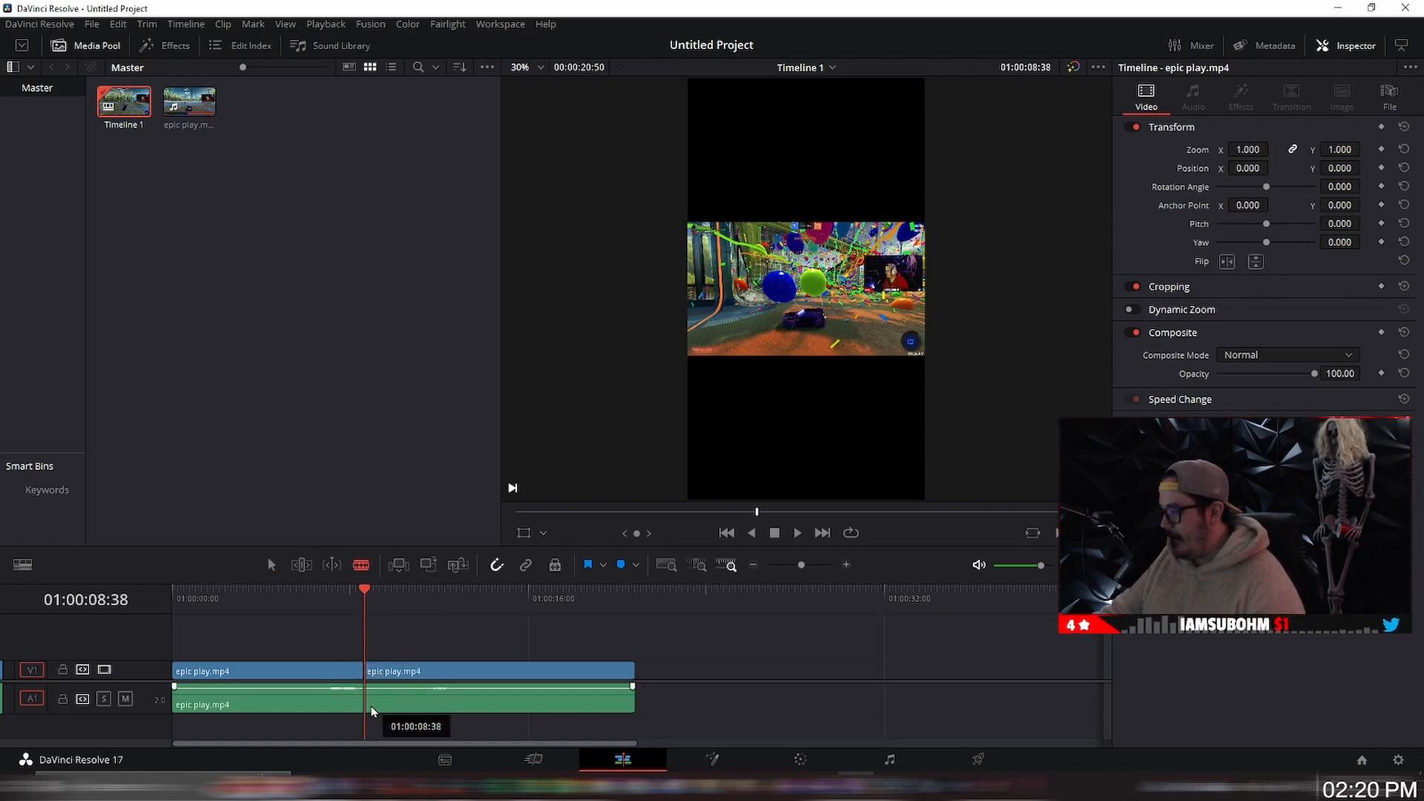
pyautogui.press('a')
pyautogui.moveTo(438, 654); pyautogui.dragTo(596, 738)
pyautogui.press('Delete')
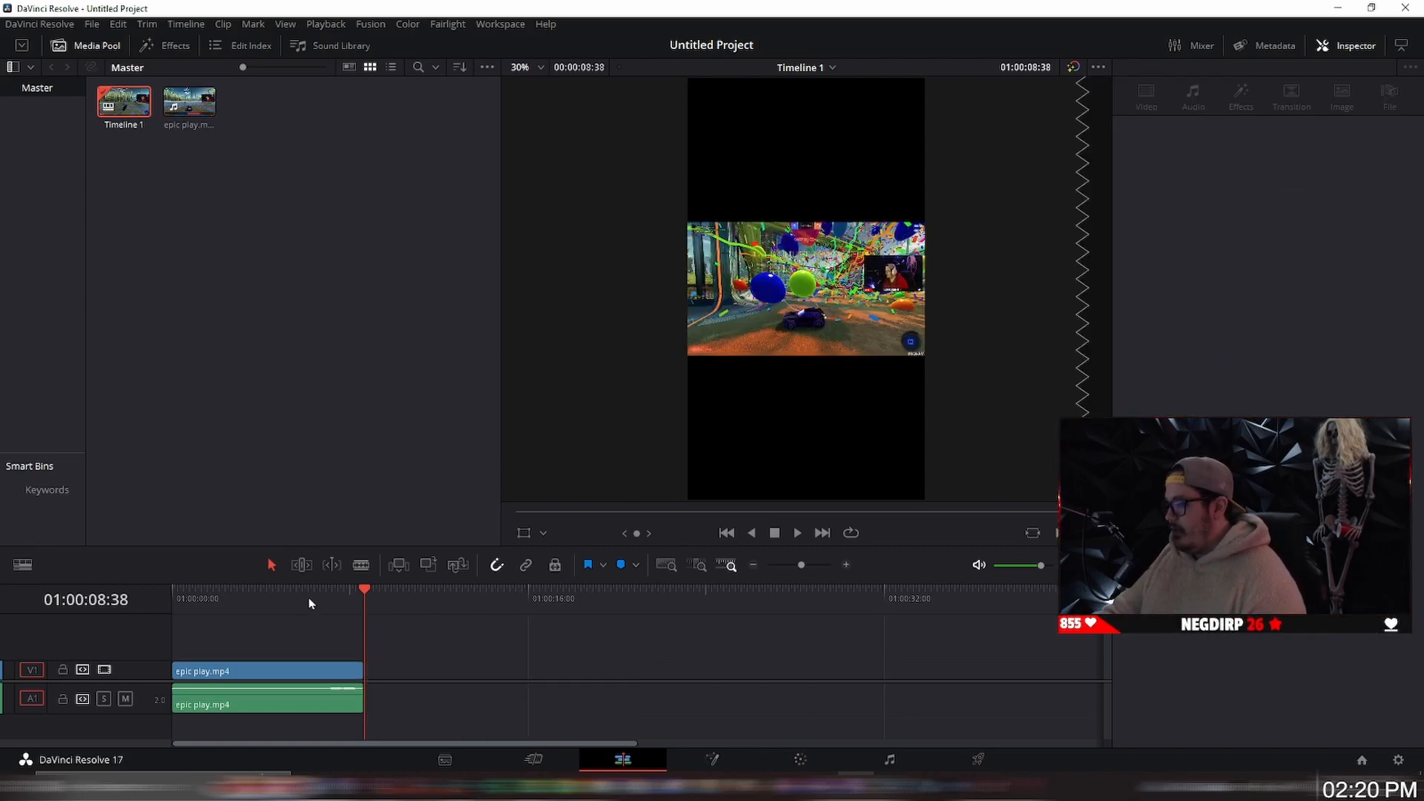
# Duplicate the video clip without its audio and place the copy on track V2, aligned directly above the original.
pyautogui.moveTo(307, 598); pyautogui.dragTo(272, 614)
pyautogui.click(283, 671)
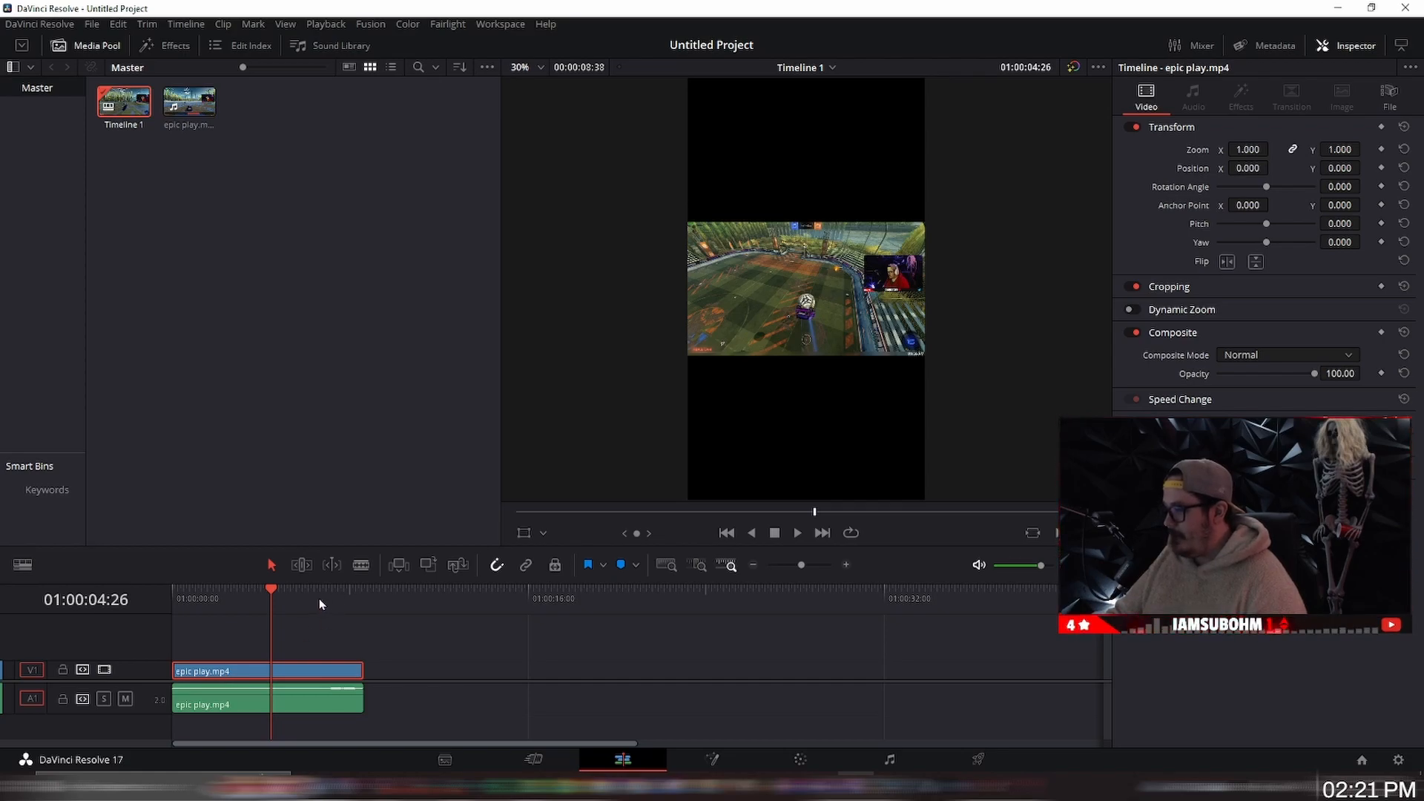
pyautogui.moveTo(269, 588); pyautogui.dragTo(404, 594)
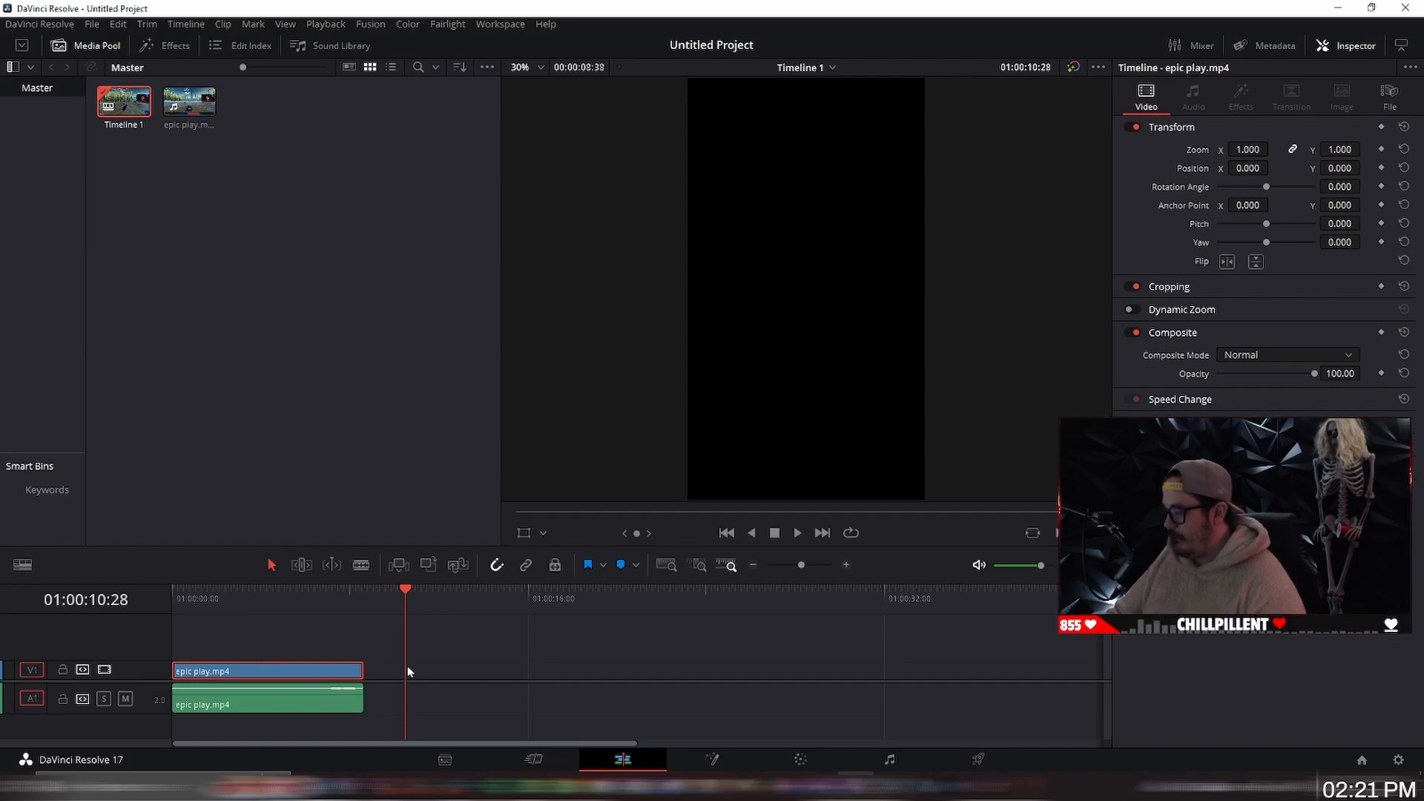
pyautogui.hotkey('ctrl', 'v')
pyautogui.moveTo(474, 672); pyautogui.dragTo(241, 613)
pyautogui.click(244, 614)
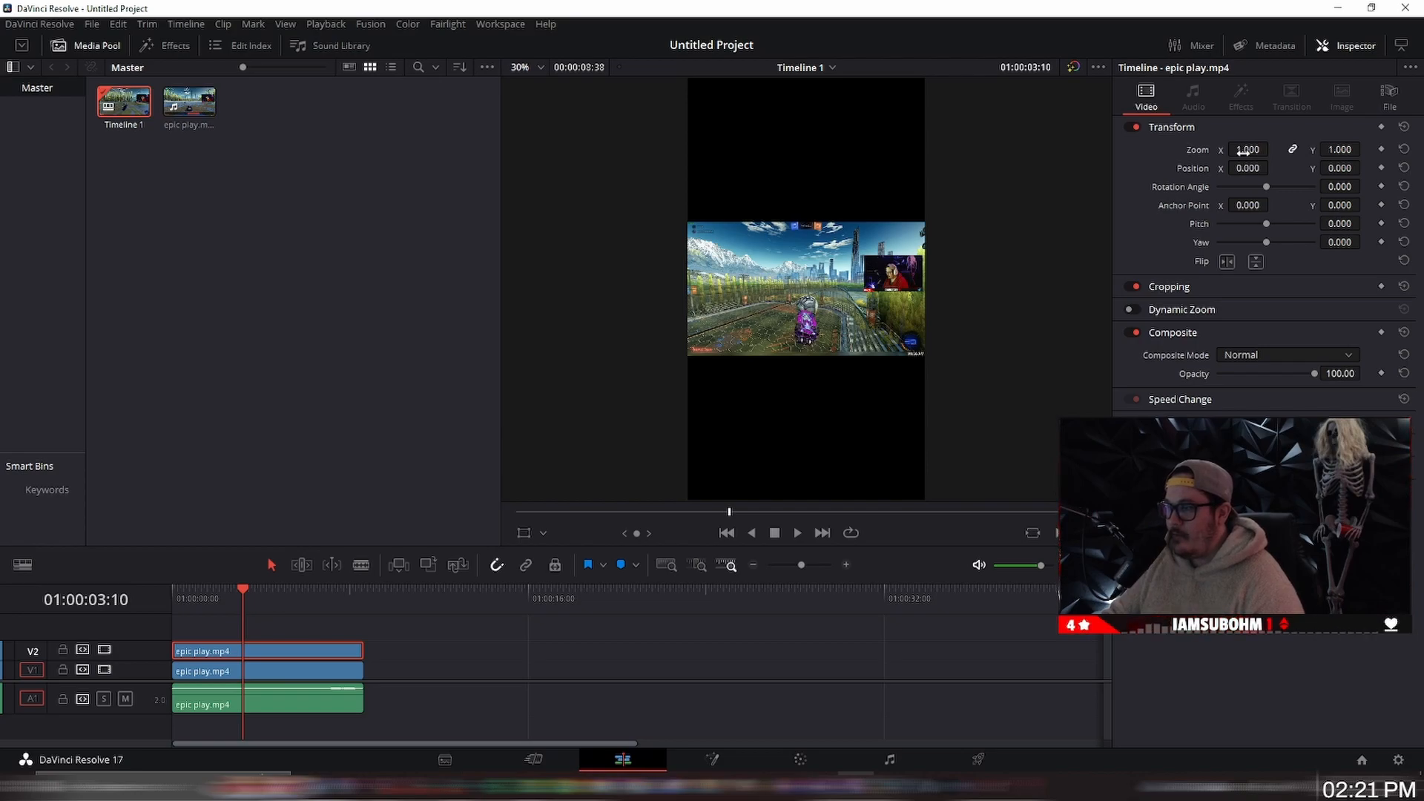
# Scale the V2 clip to zoom 4.060 and set its position to X -1607, Y 1084 so the webcam fills the frame's upper part.
pyautogui.moveTo(1248, 151); pyautogui.dragTo(1163, 168)
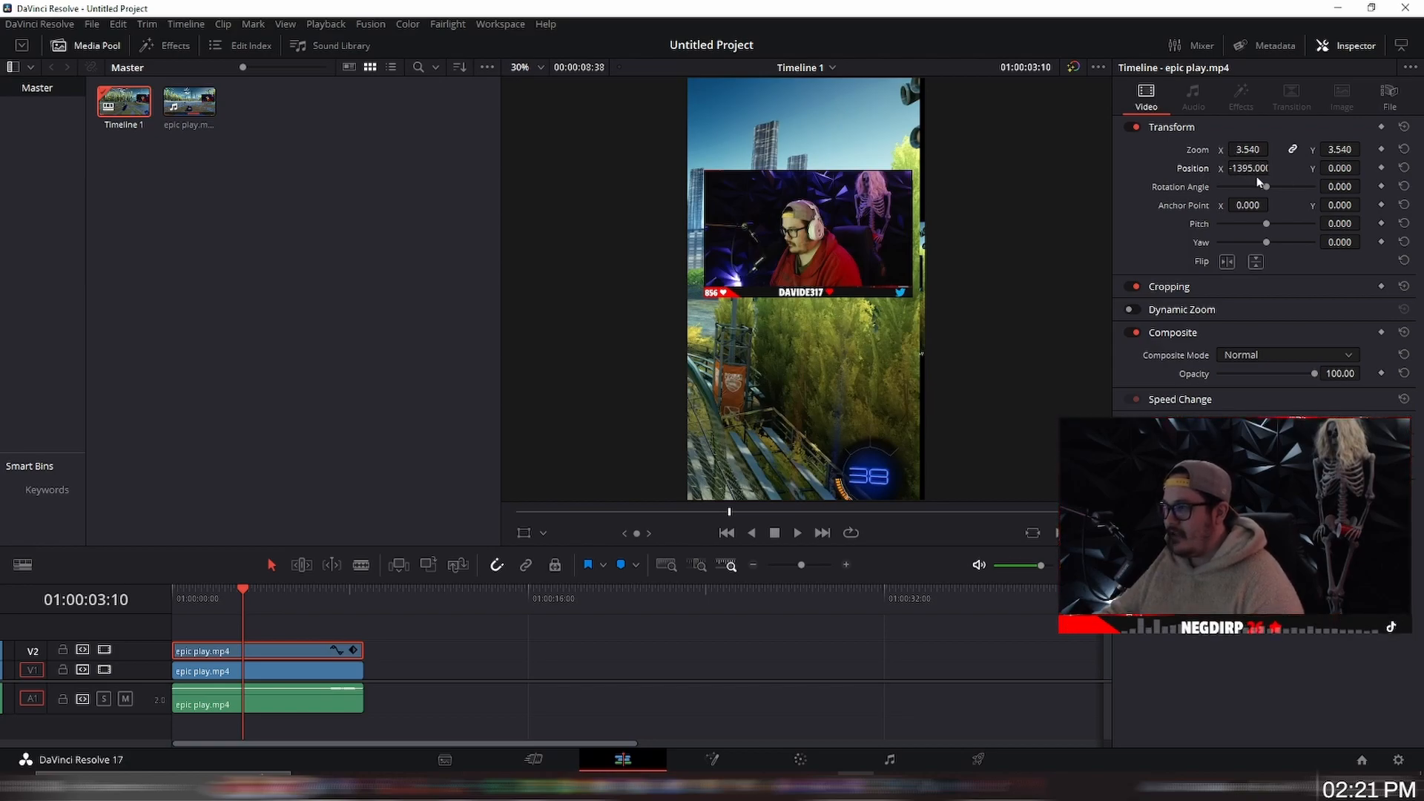
pyautogui.moveTo(1249, 151); pyautogui.dragTo(1183, 169)
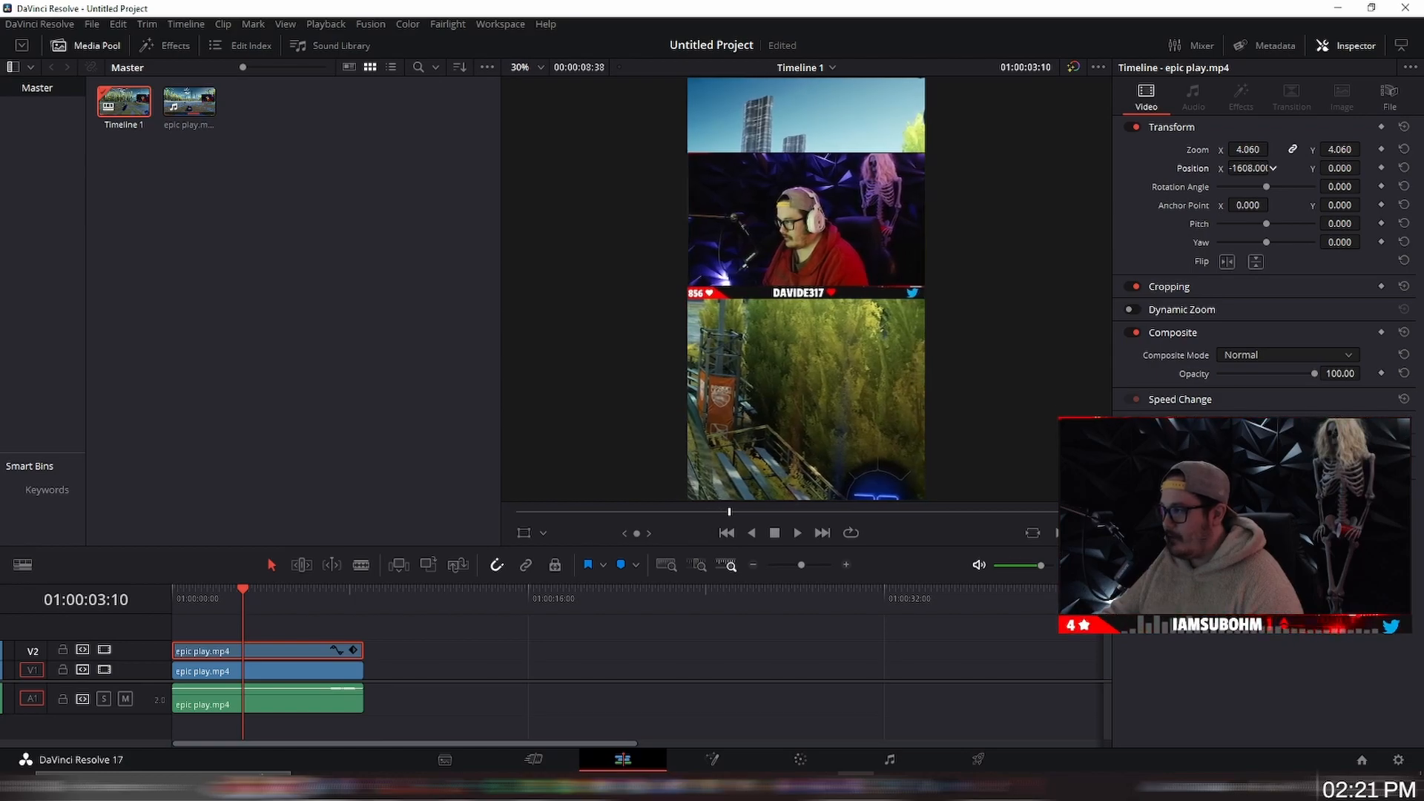
pyautogui.moveTo(1272, 168); pyautogui.dragTo(1364, 167)
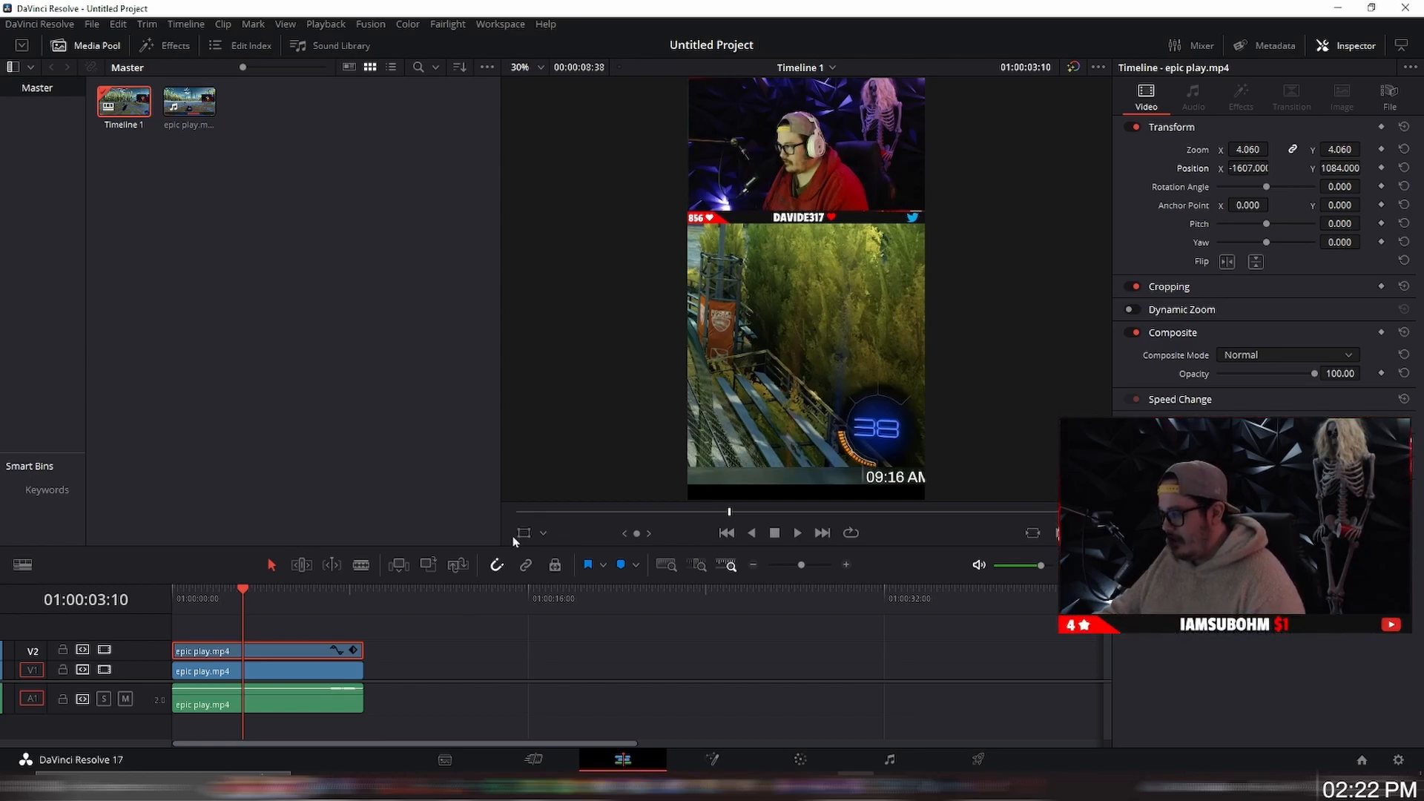
# Crop the V2 clip from its lower edge up to the bottom of the webcam picture, above the name banner.
pyautogui.click(544, 534)
pyautogui.click(550, 574)
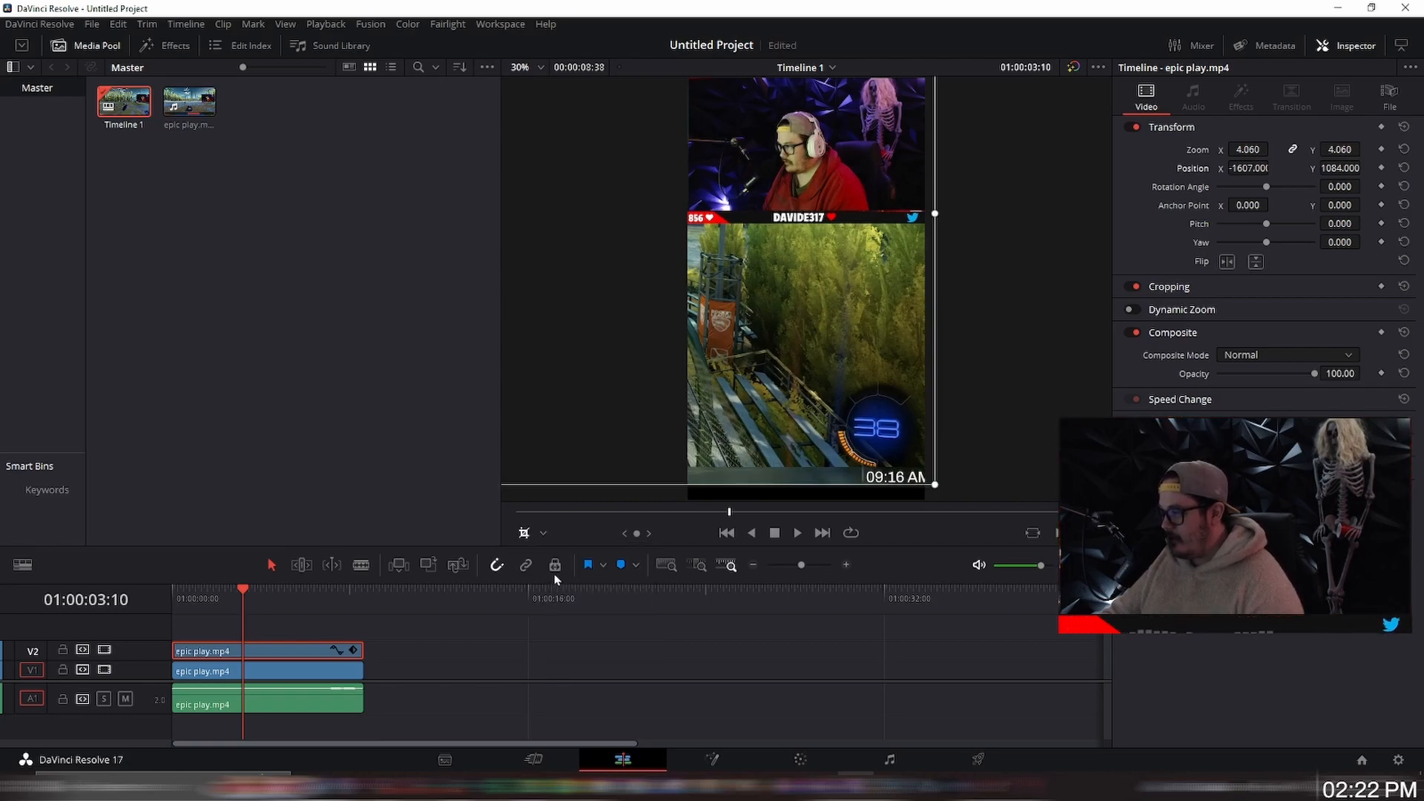
pyautogui.scroll(-2, 623, 227)
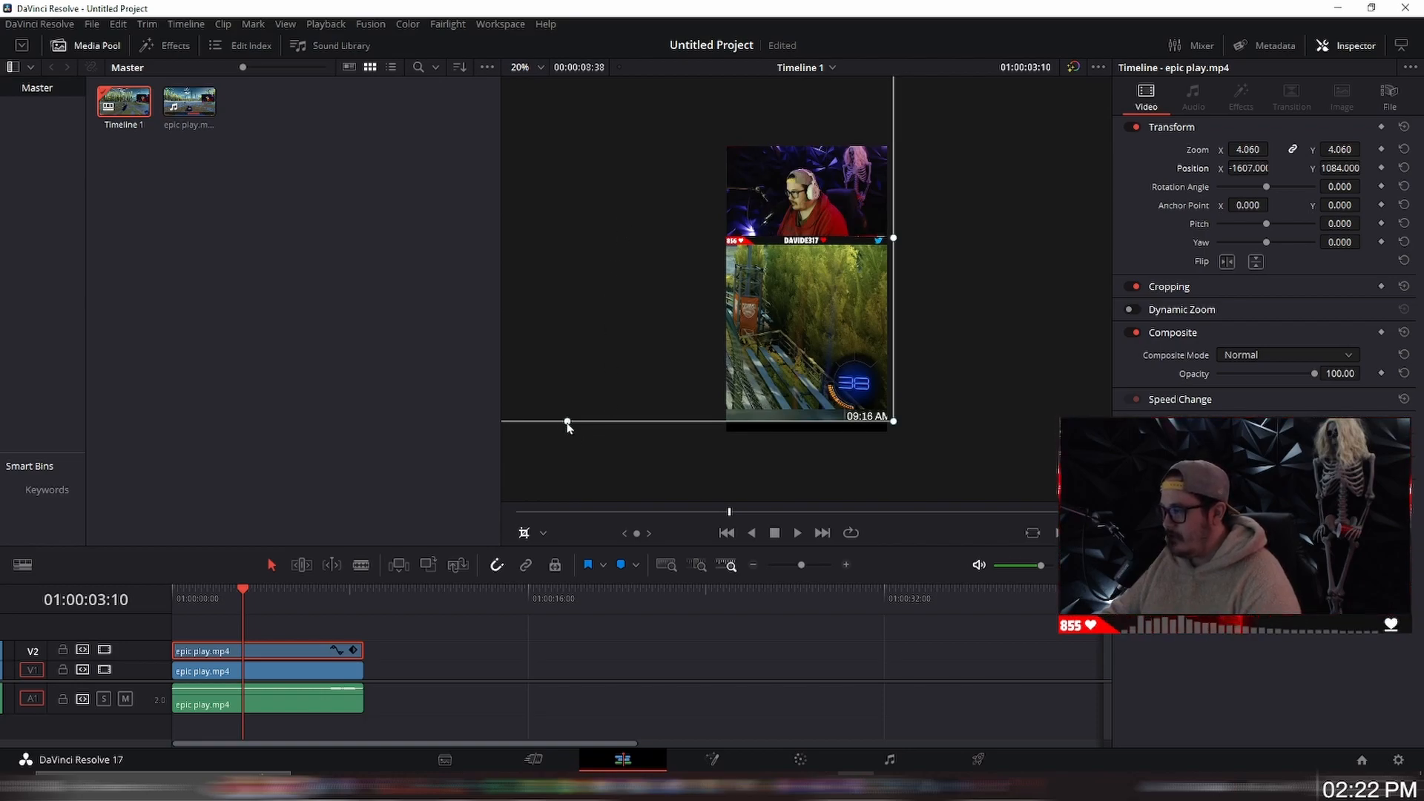
pyautogui.moveTo(568, 426); pyautogui.dragTo(567, 239)
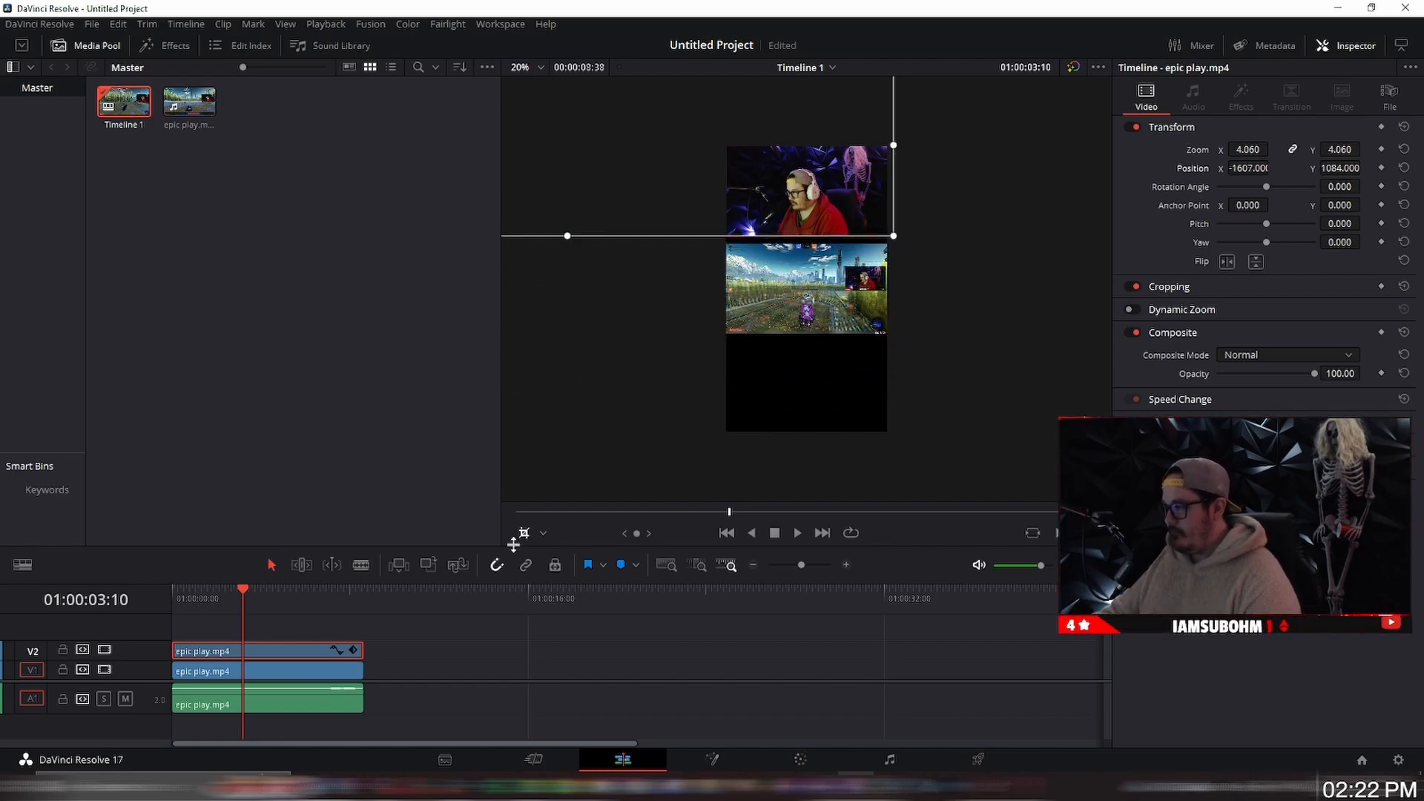
# Scale the V1 gameplay clip to zoom 2.240 and move it down to about Y -1005.75, directly below the webcam, and check another frame.
pyautogui.click(543, 533)
pyautogui.click(586, 556)
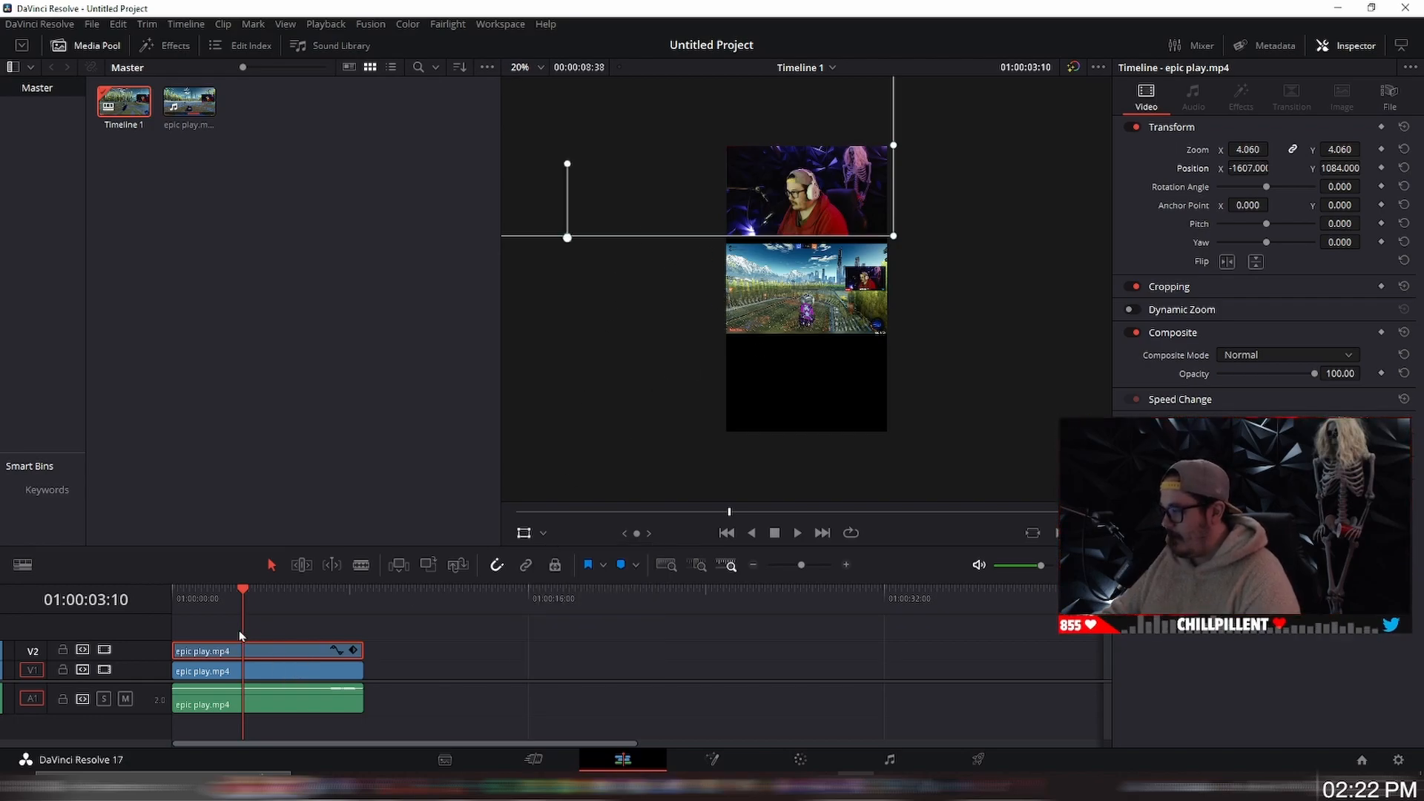
pyautogui.click(280, 671)
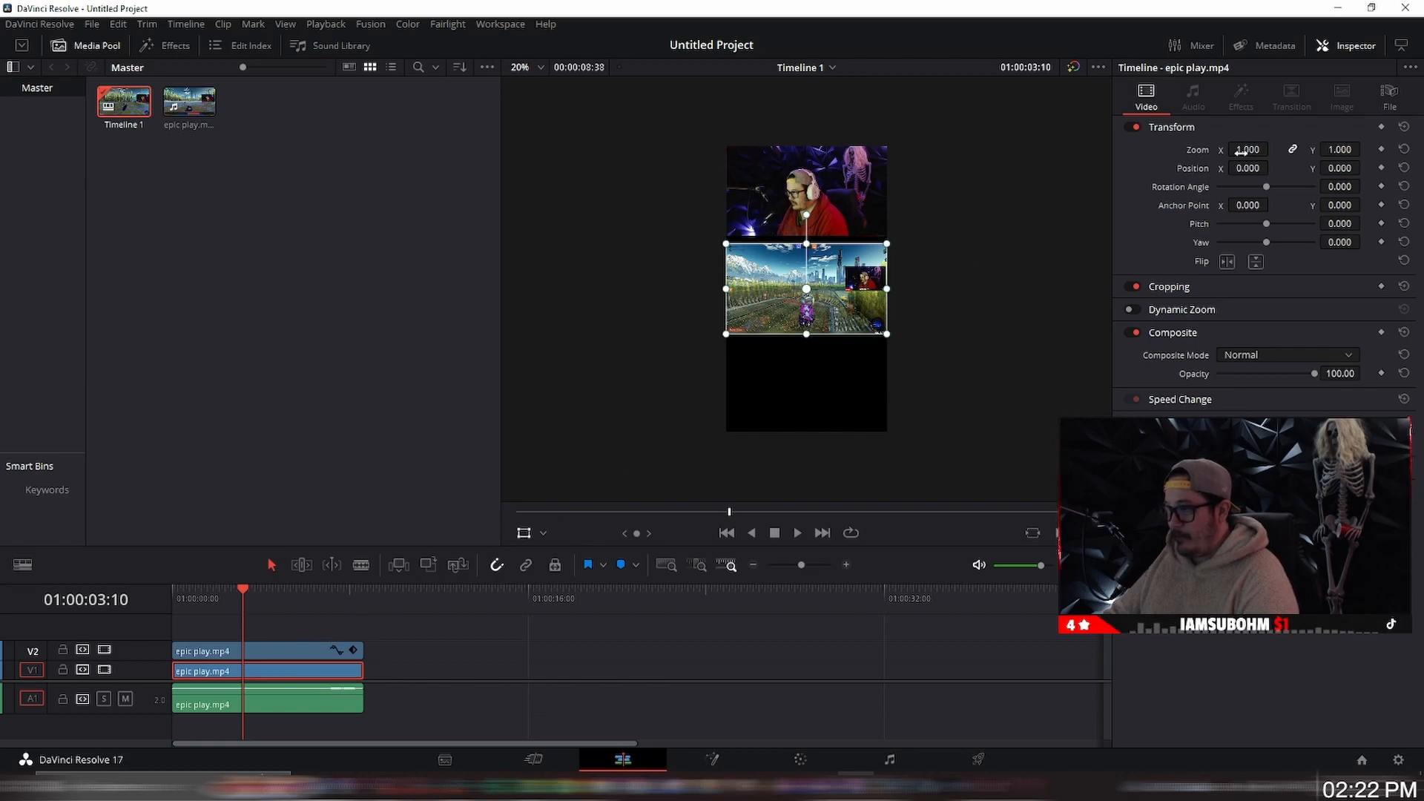
pyautogui.moveTo(1247, 149)
pyautogui.mouseDown()
pyautogui.moveTo(1333, 149)
pyautogui.moveTo(1272, 149)
pyautogui.mouseUp()
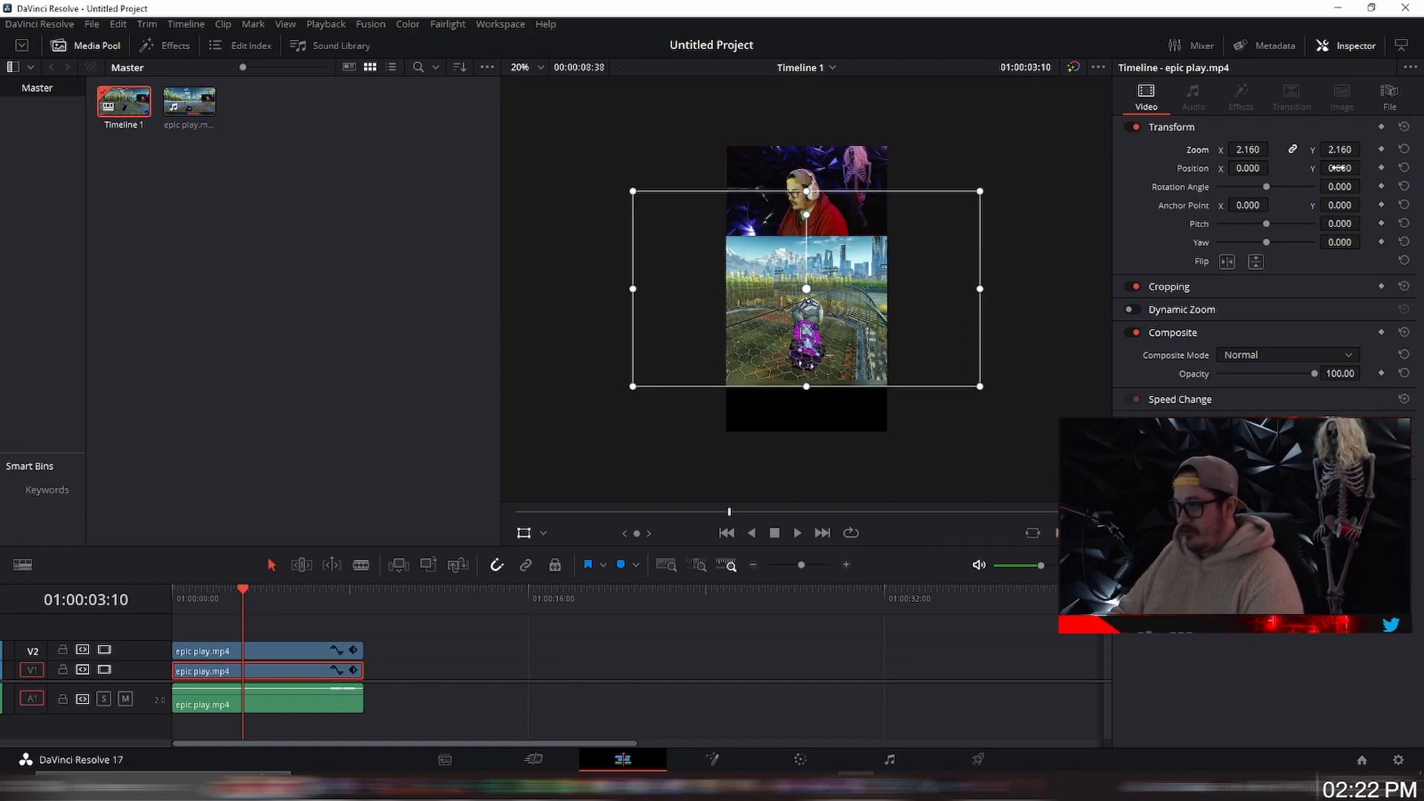
pyautogui.moveTo(1246, 146)
pyautogui.mouseDown()
pyautogui.moveTo(1316, 165)
pyautogui.moveTo(1238, 165)
pyautogui.mouseUp()
pyautogui.moveTo(955, 208); pyautogui.dragTo(955, 209)
pyautogui.scroll(2, 793, 192)
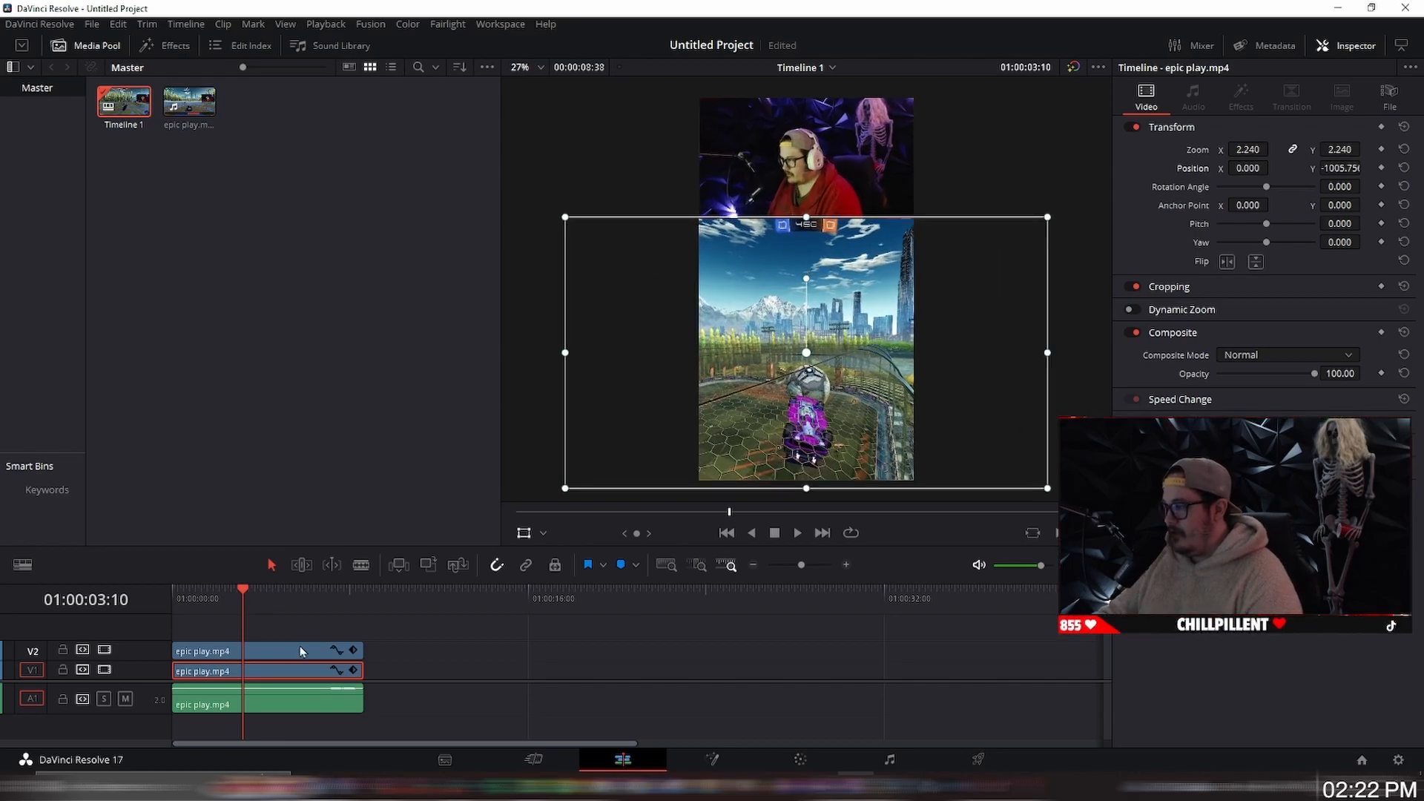
pyautogui.moveTo(242, 591); pyautogui.dragTo(316, 609)
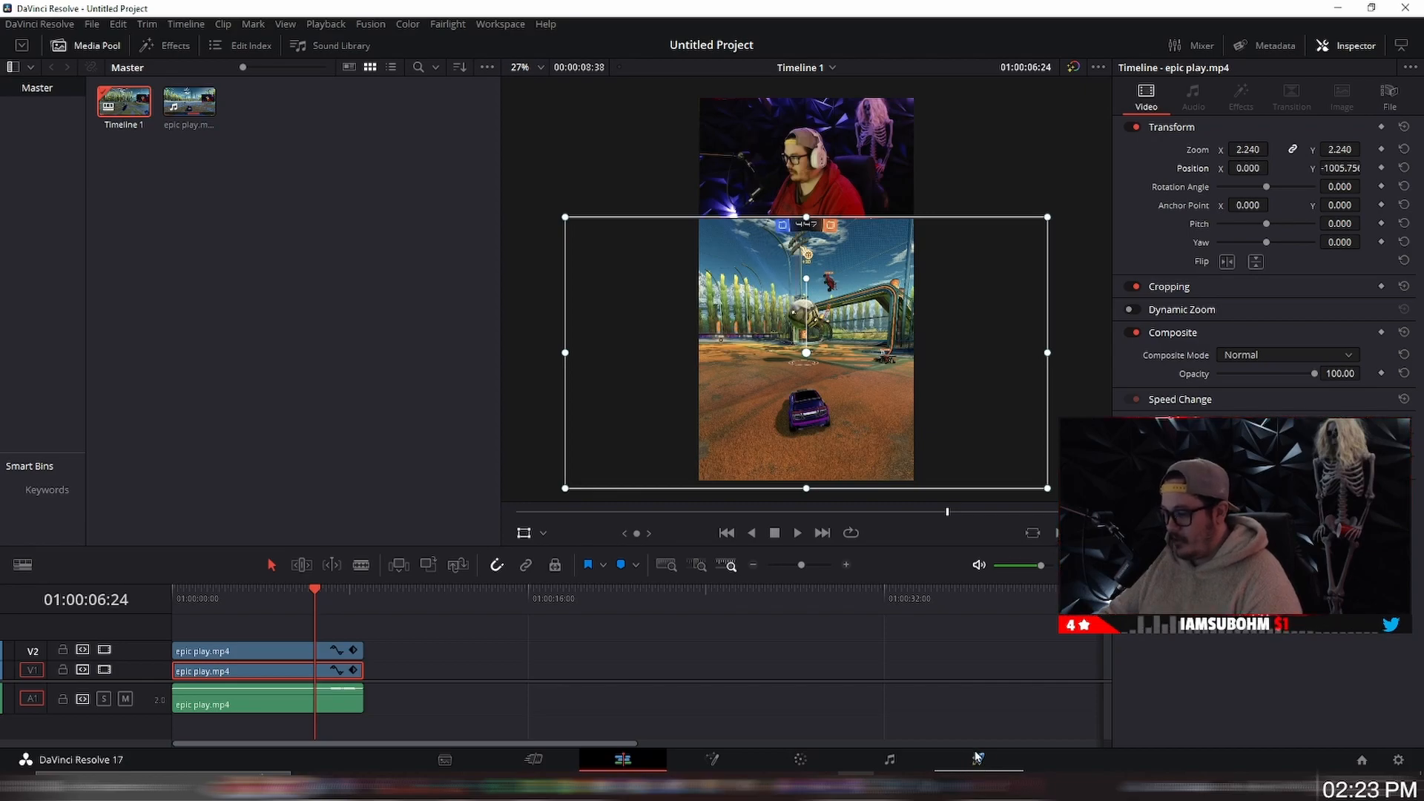
# Prepare the timeline for delivery with the render file name test and the Desktop folder as its save location.
pyautogui.click(991, 768)
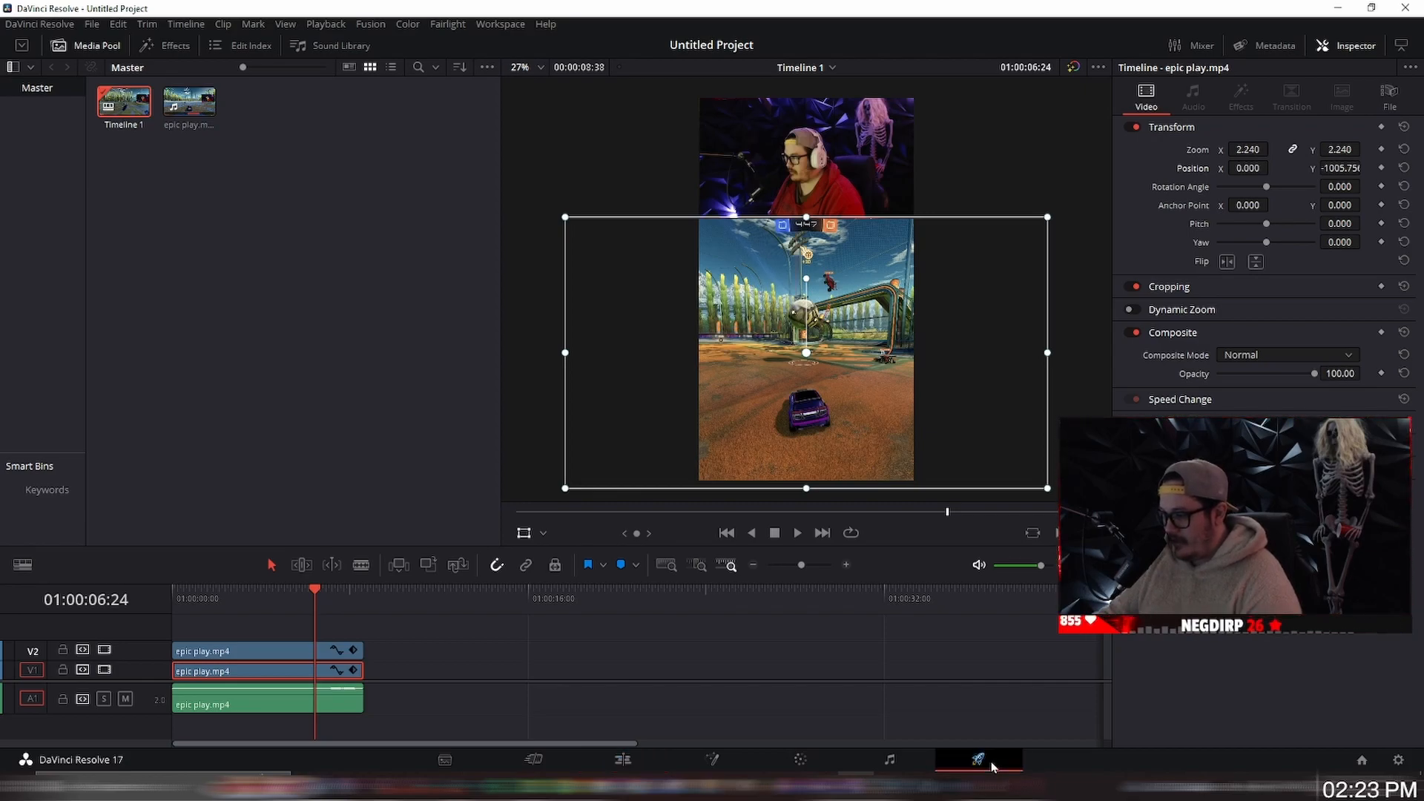
pyautogui.click(108, 169)
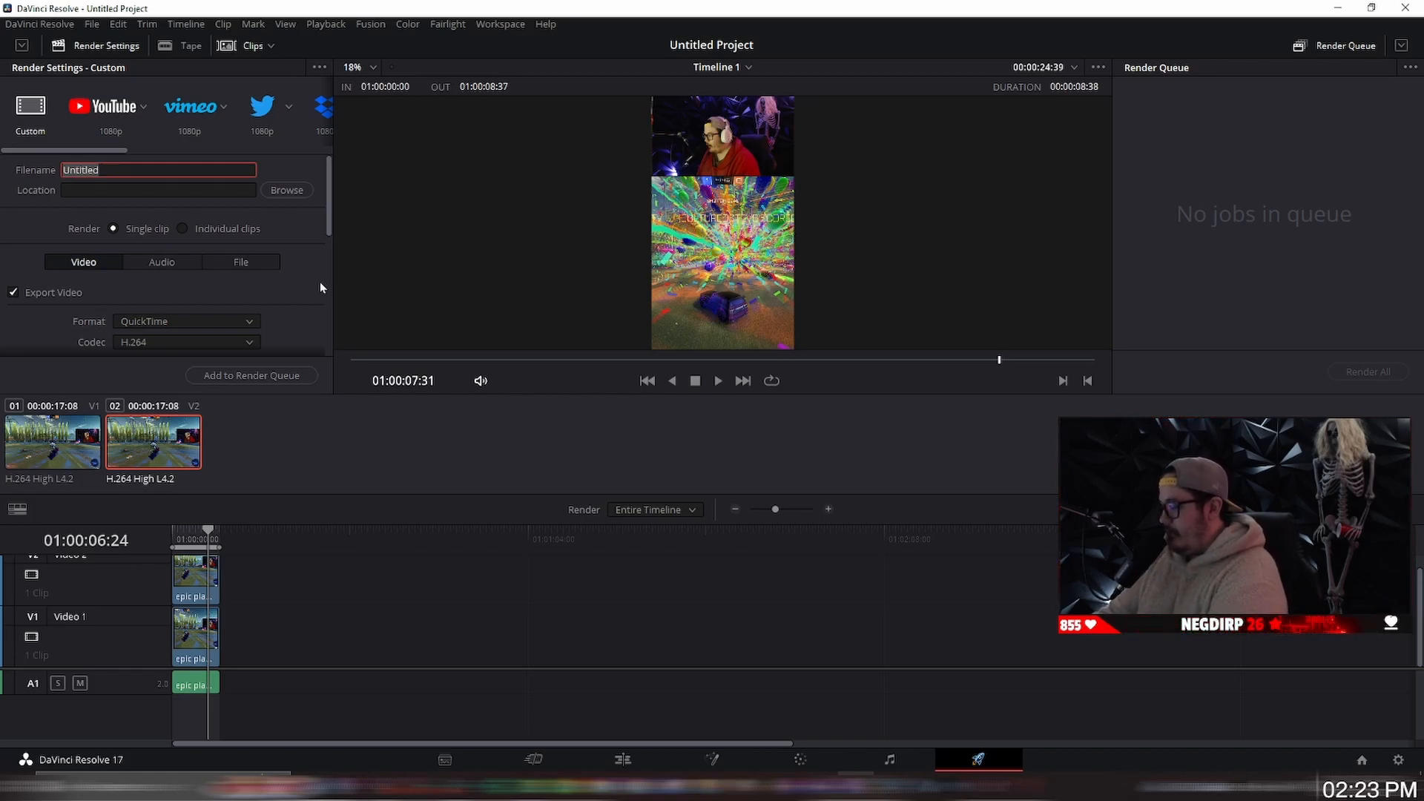
pyautogui.write('test')
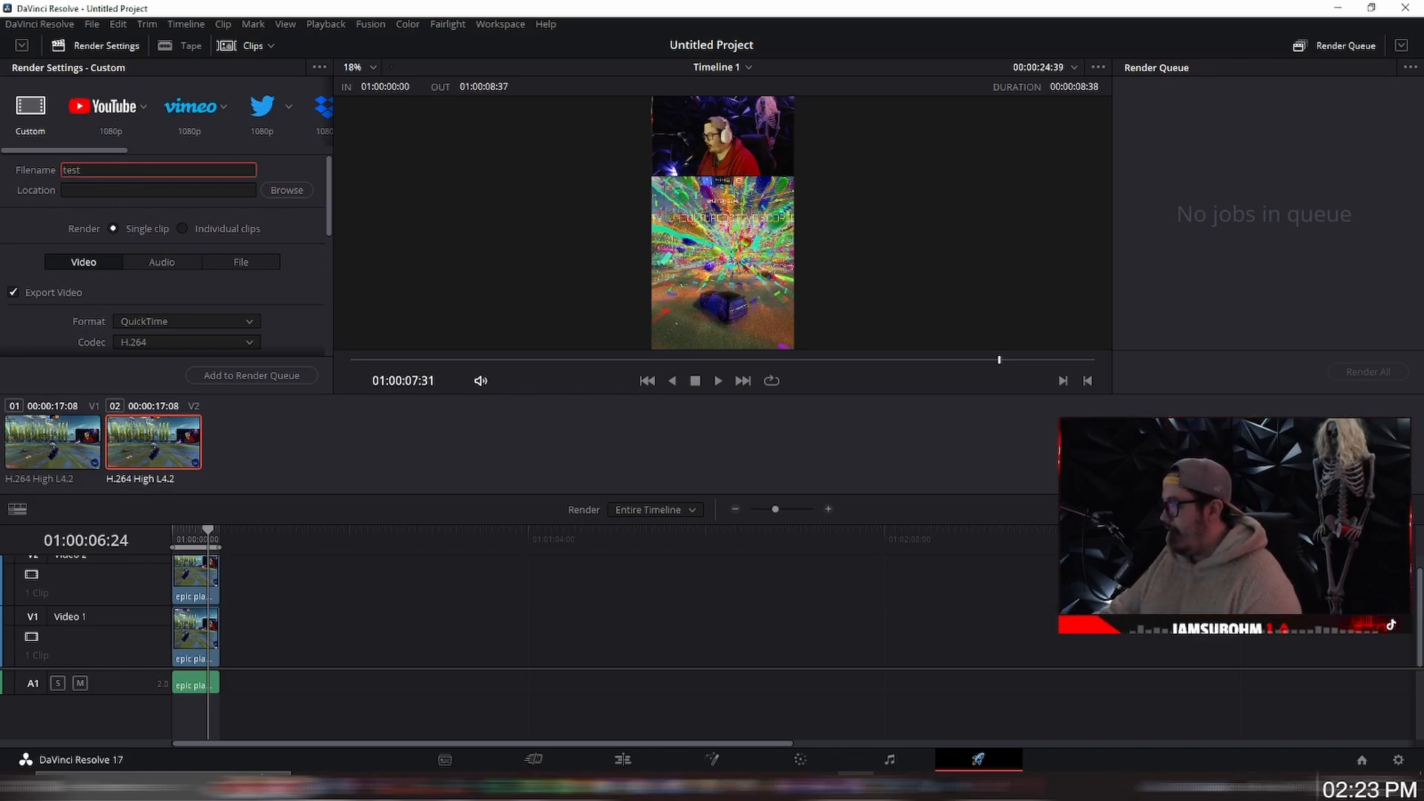
pyautogui.click(286, 190)
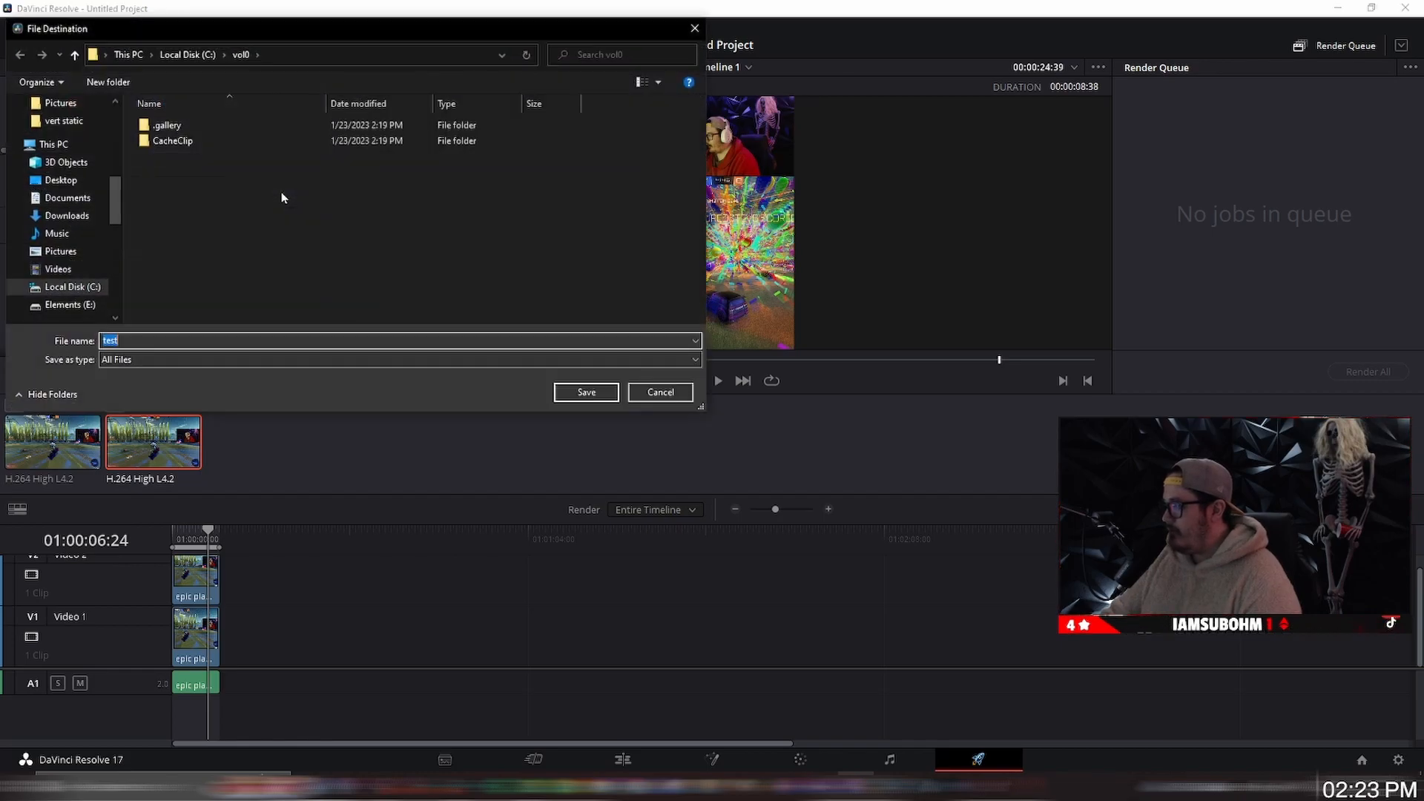
pyautogui.scroll(5, 66, 141)
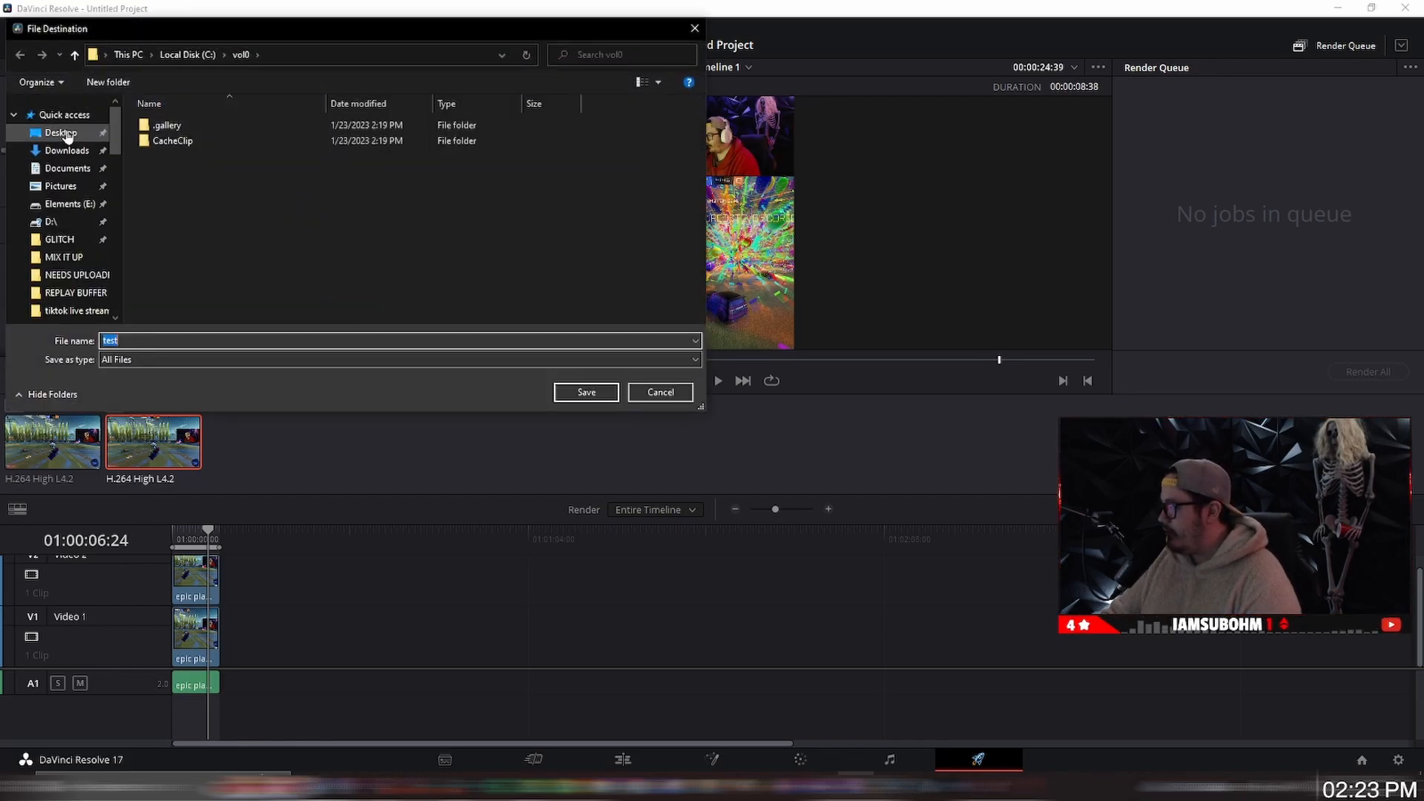
pyautogui.click(65, 133)
pyautogui.click(583, 391)
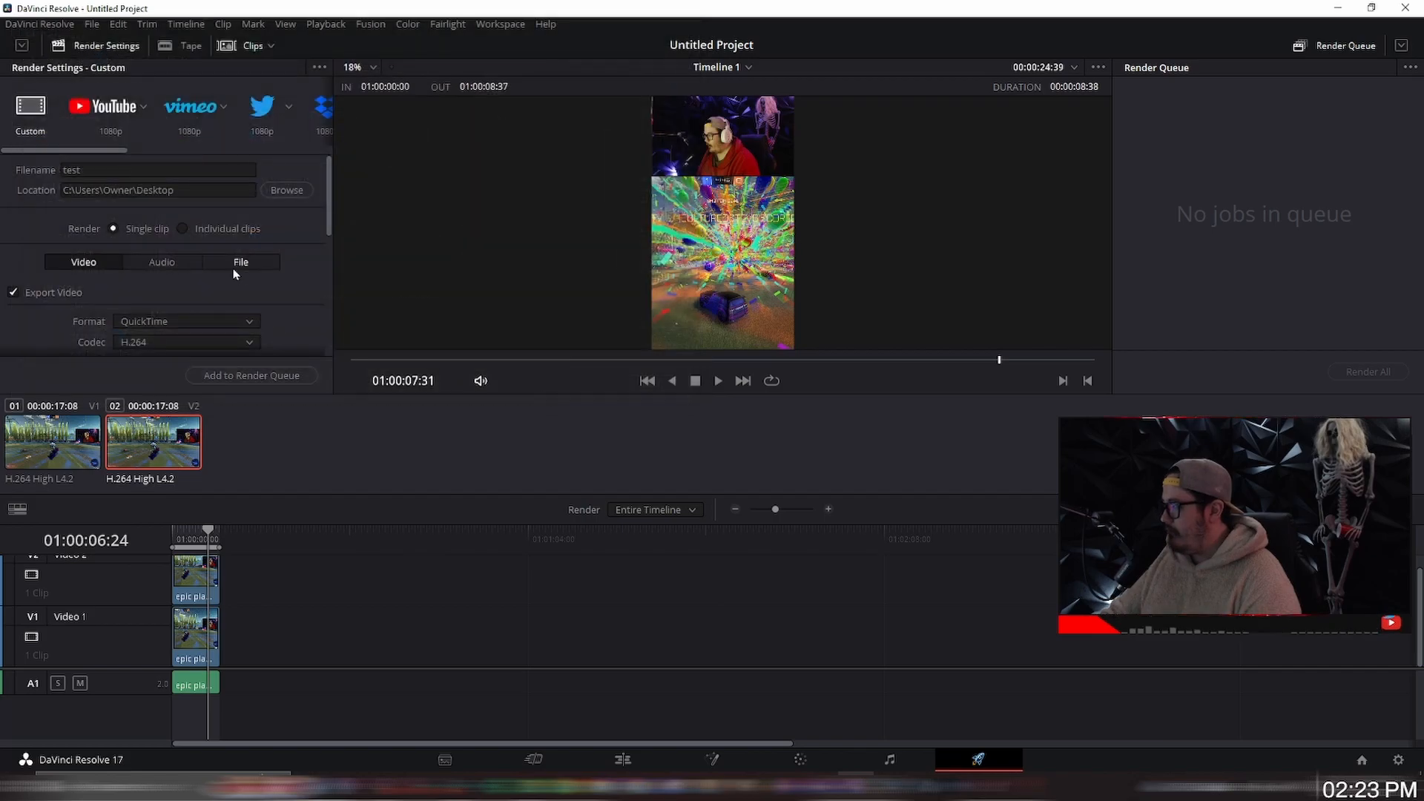
# Set the export format to MP4, add the job to the render queue and render it.
pyautogui.click(229, 327)
pyautogui.click(150, 445)
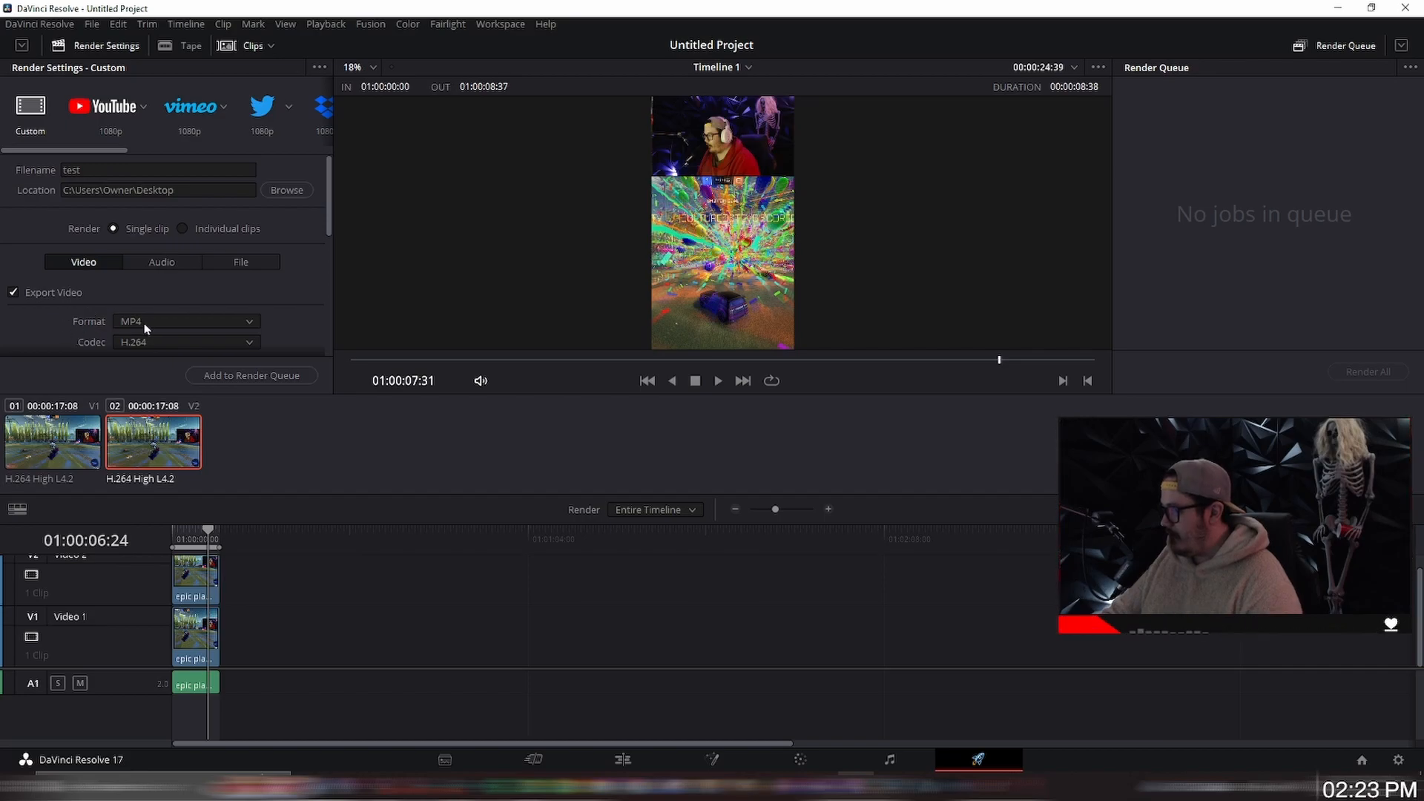
pyautogui.click(220, 385)
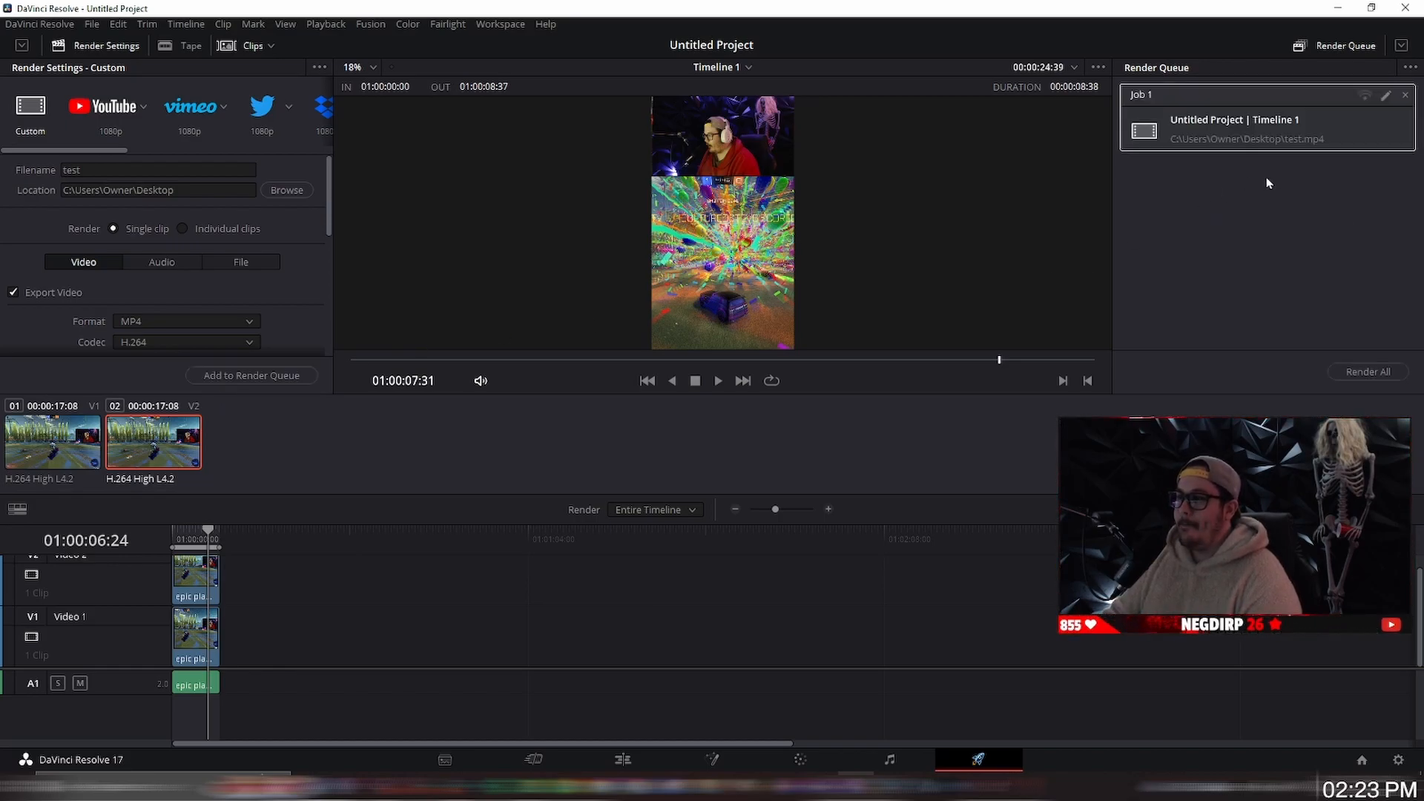
pyautogui.click(1369, 373)
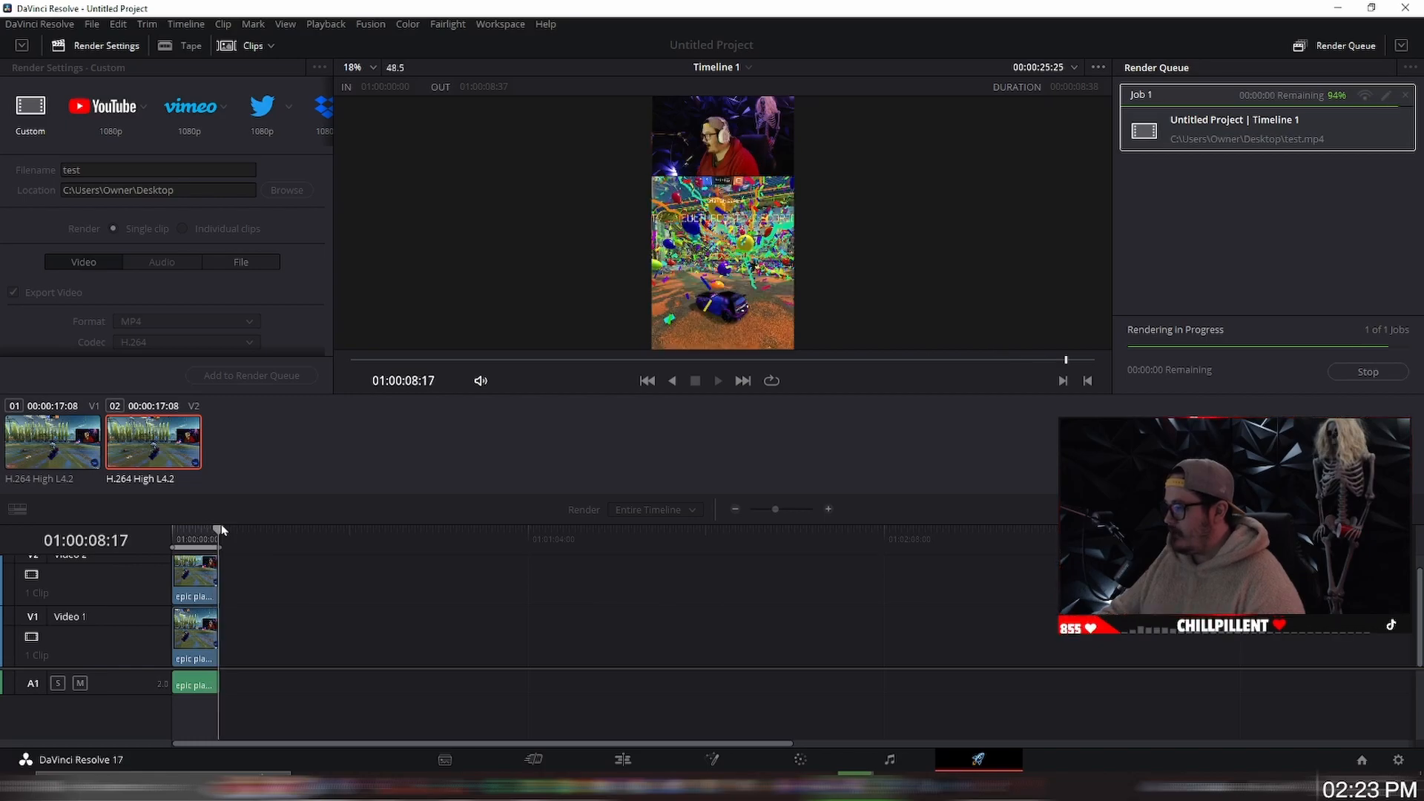
# Play the rendered test video from the desktop to check the vertical layout, and close the player.
pyautogui.click(1341, 9)
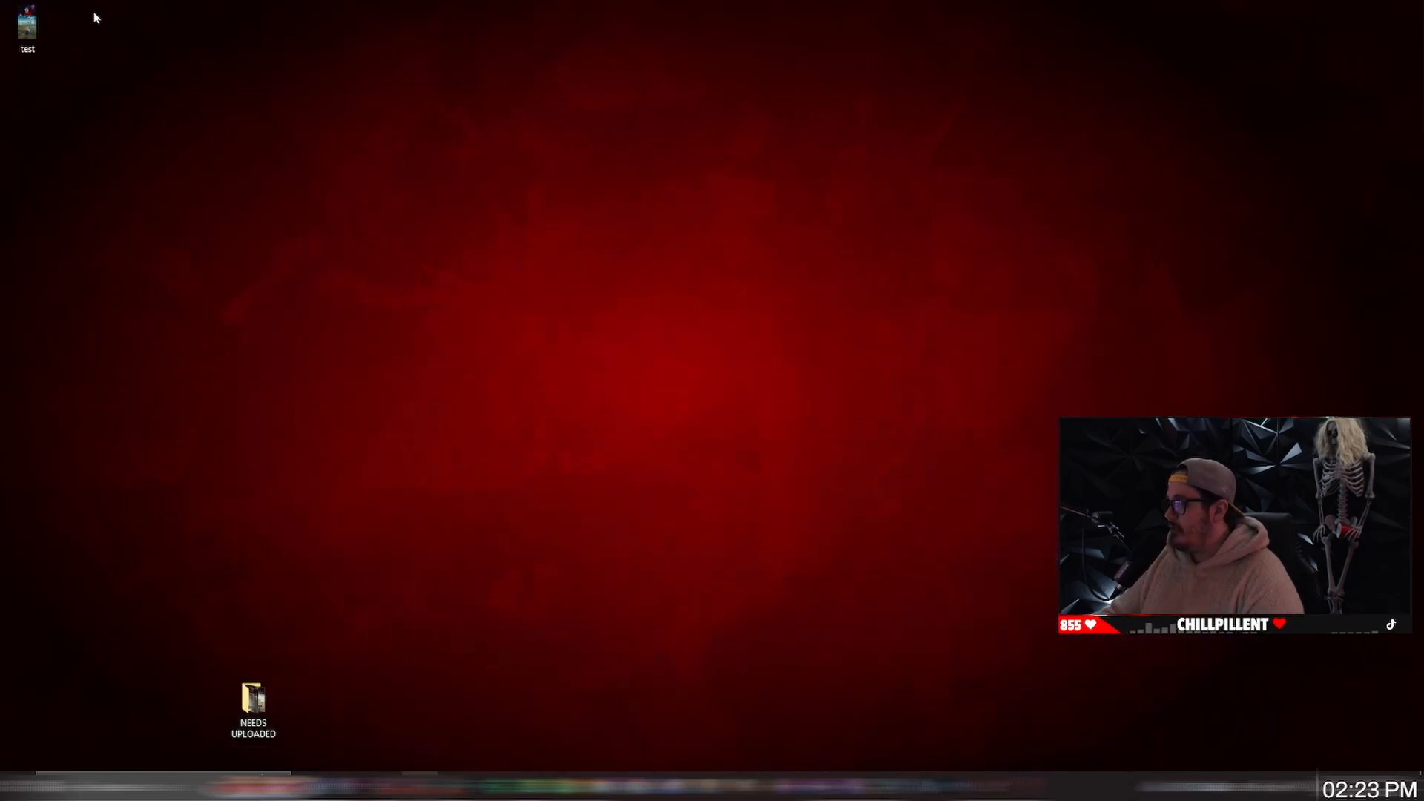
pyautogui.doubleClick(44, 30)
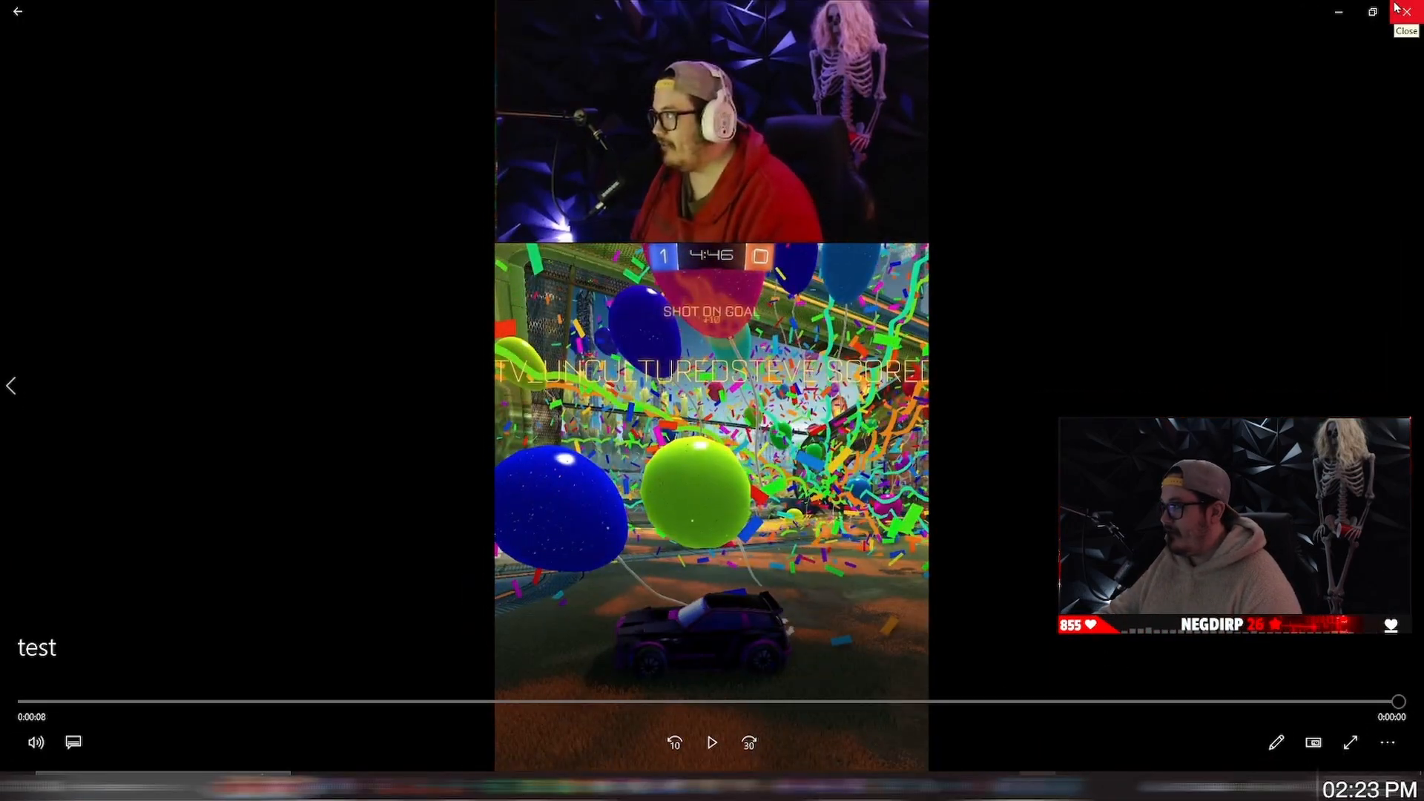
pyautogui.click(1404, 11)
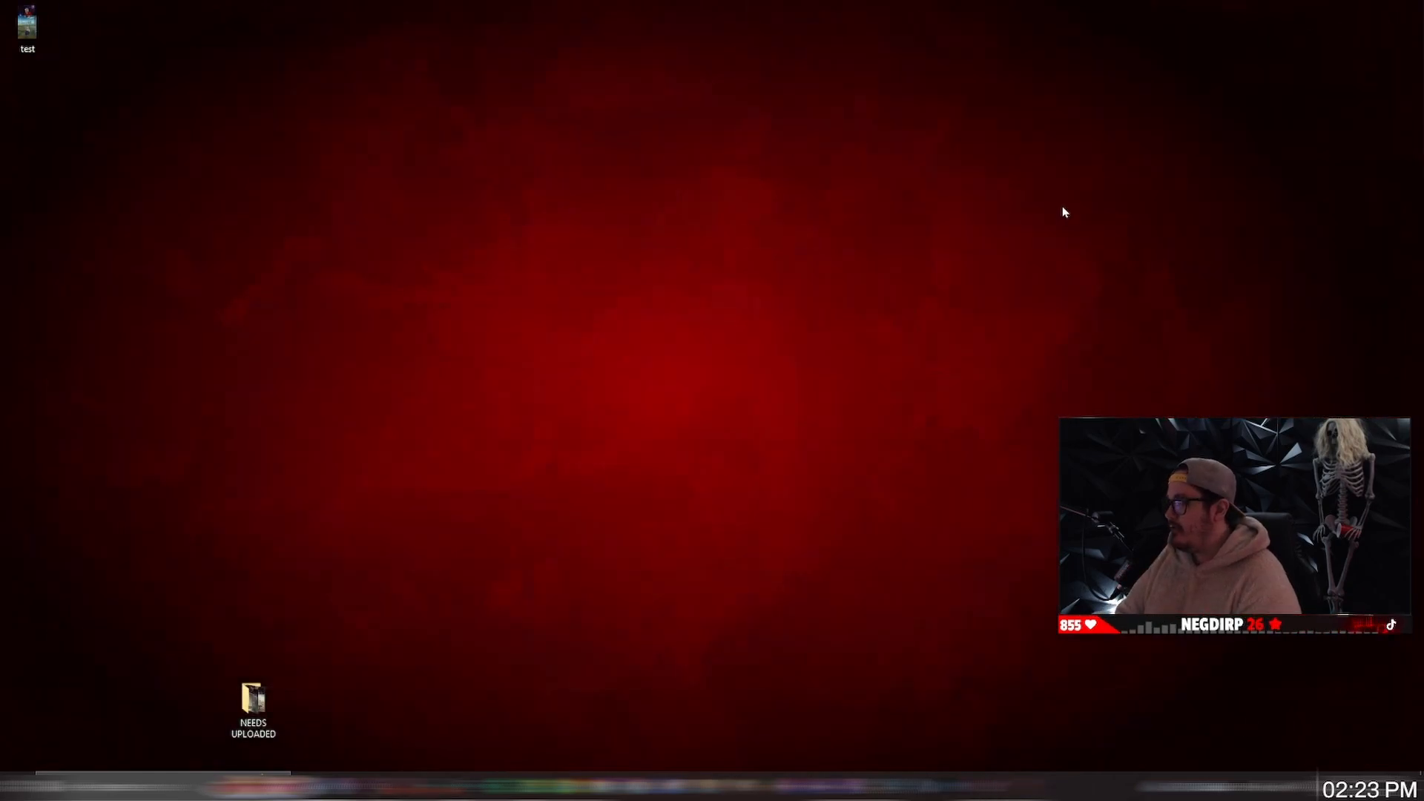